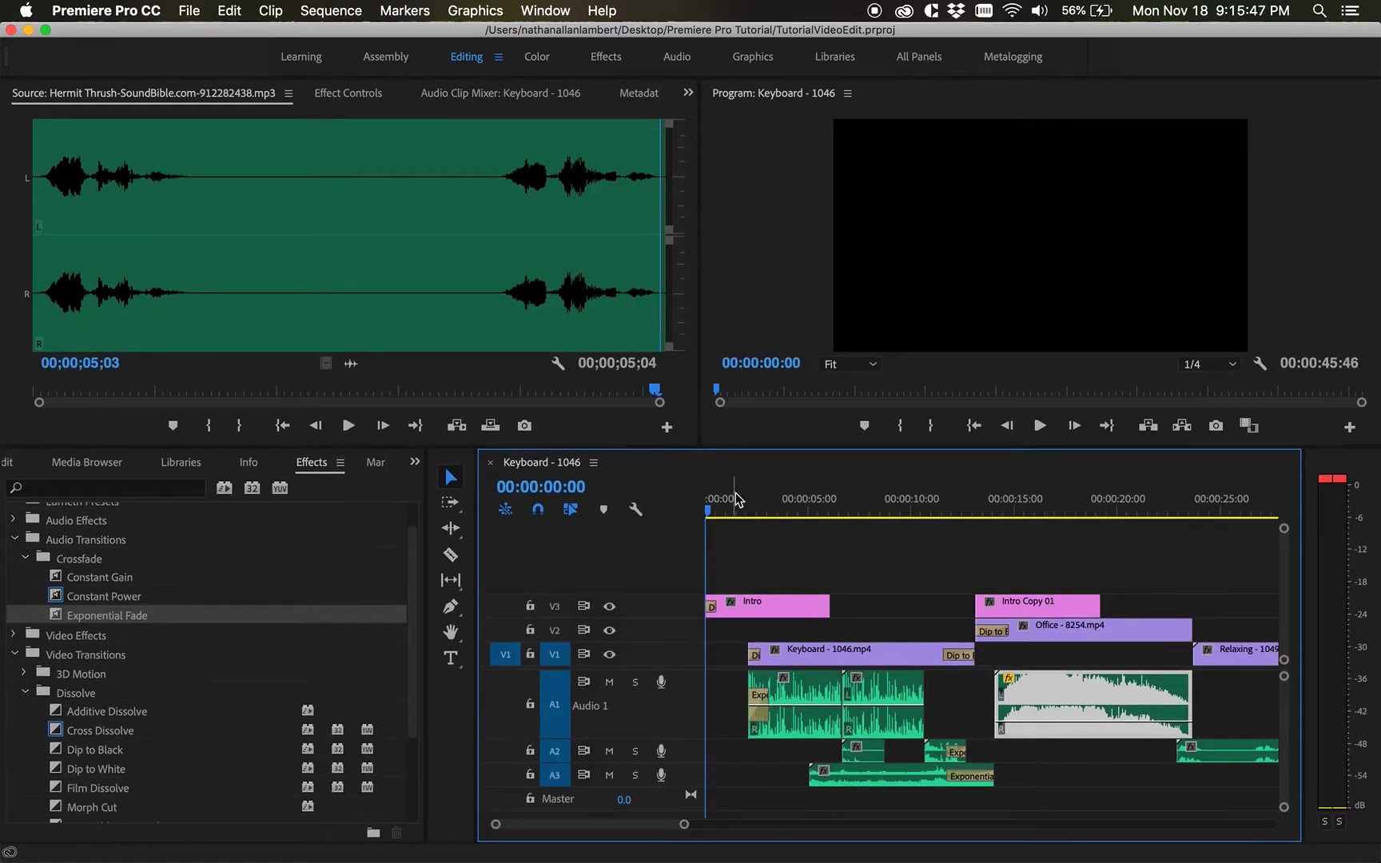
# Show the full sequence in the timeline and return the playhead to the start
pyautogui.moveTo(683, 823); pyautogui.dragTo(767, 824)
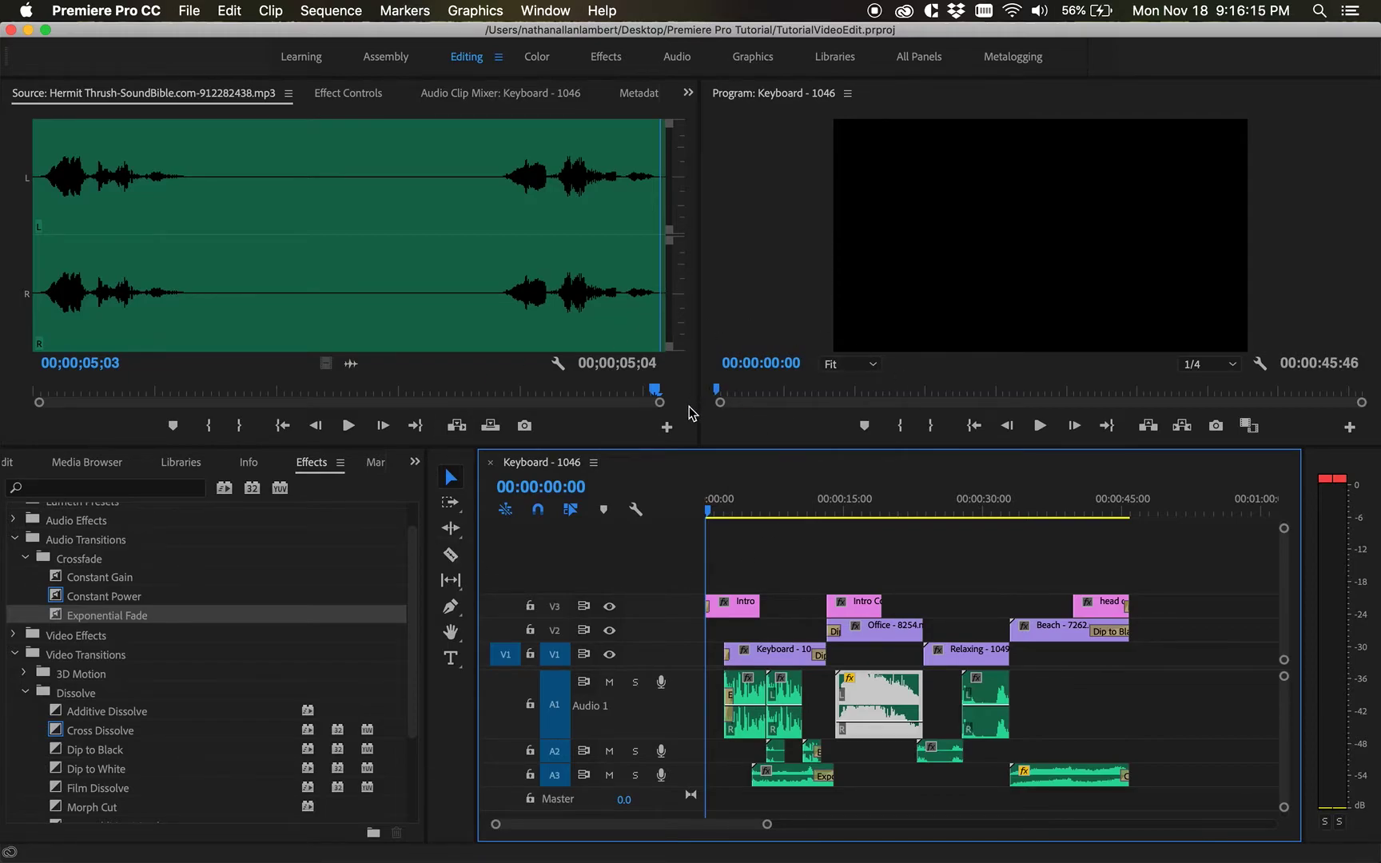
pyautogui.click(780, 510)
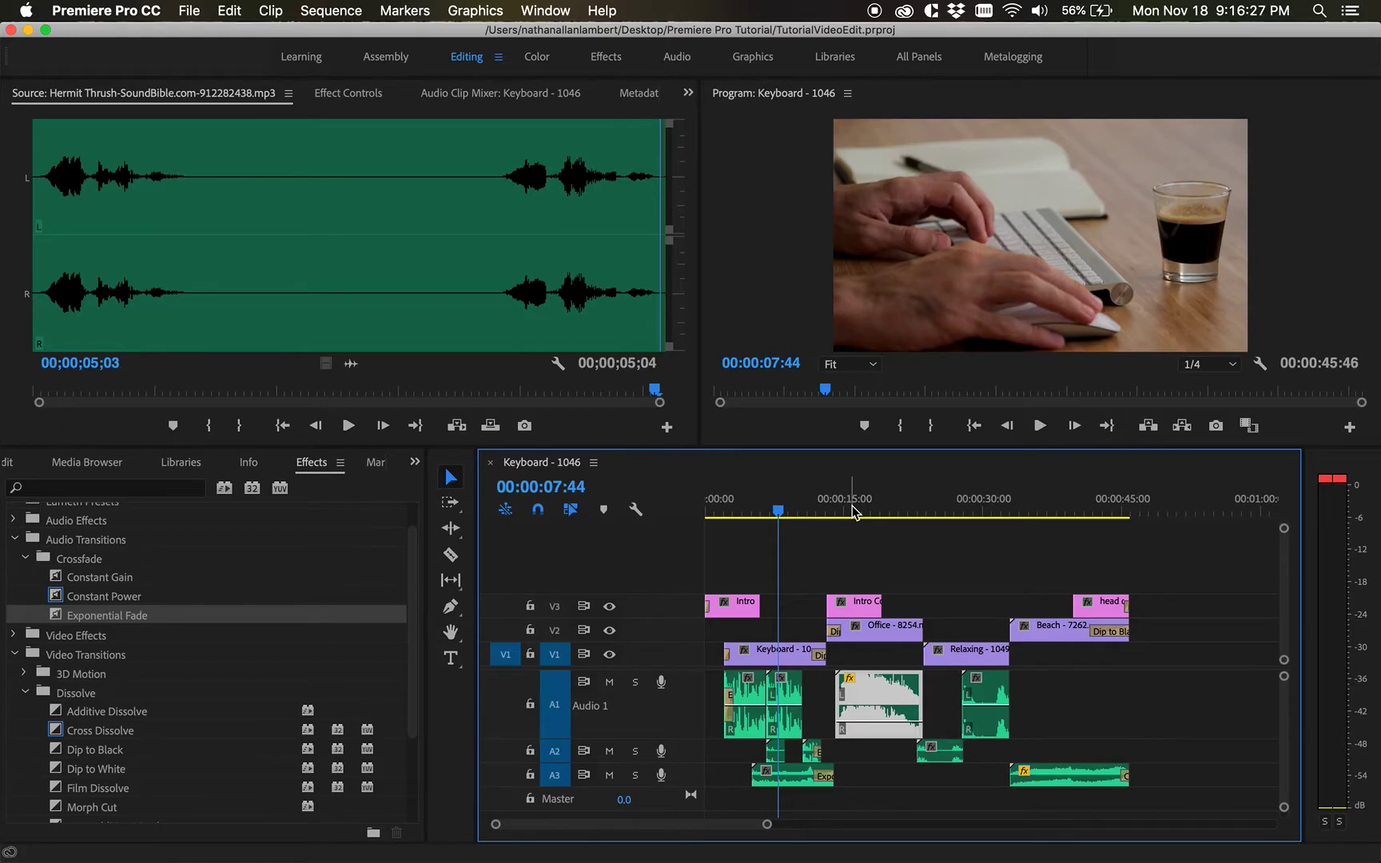
pyautogui.moveTo(777, 510); pyautogui.dragTo(705, 510)
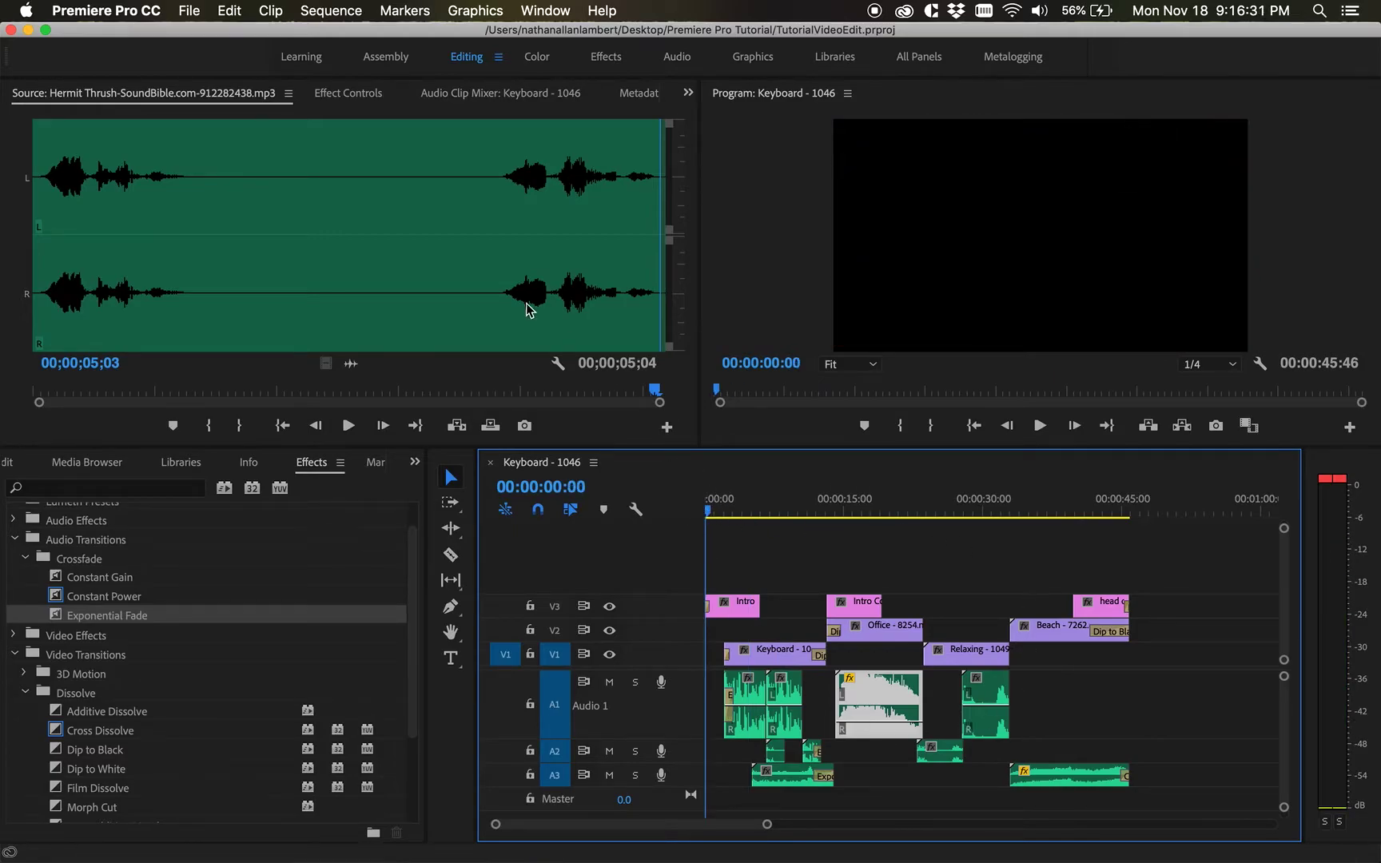
pyautogui.click(188, 11)
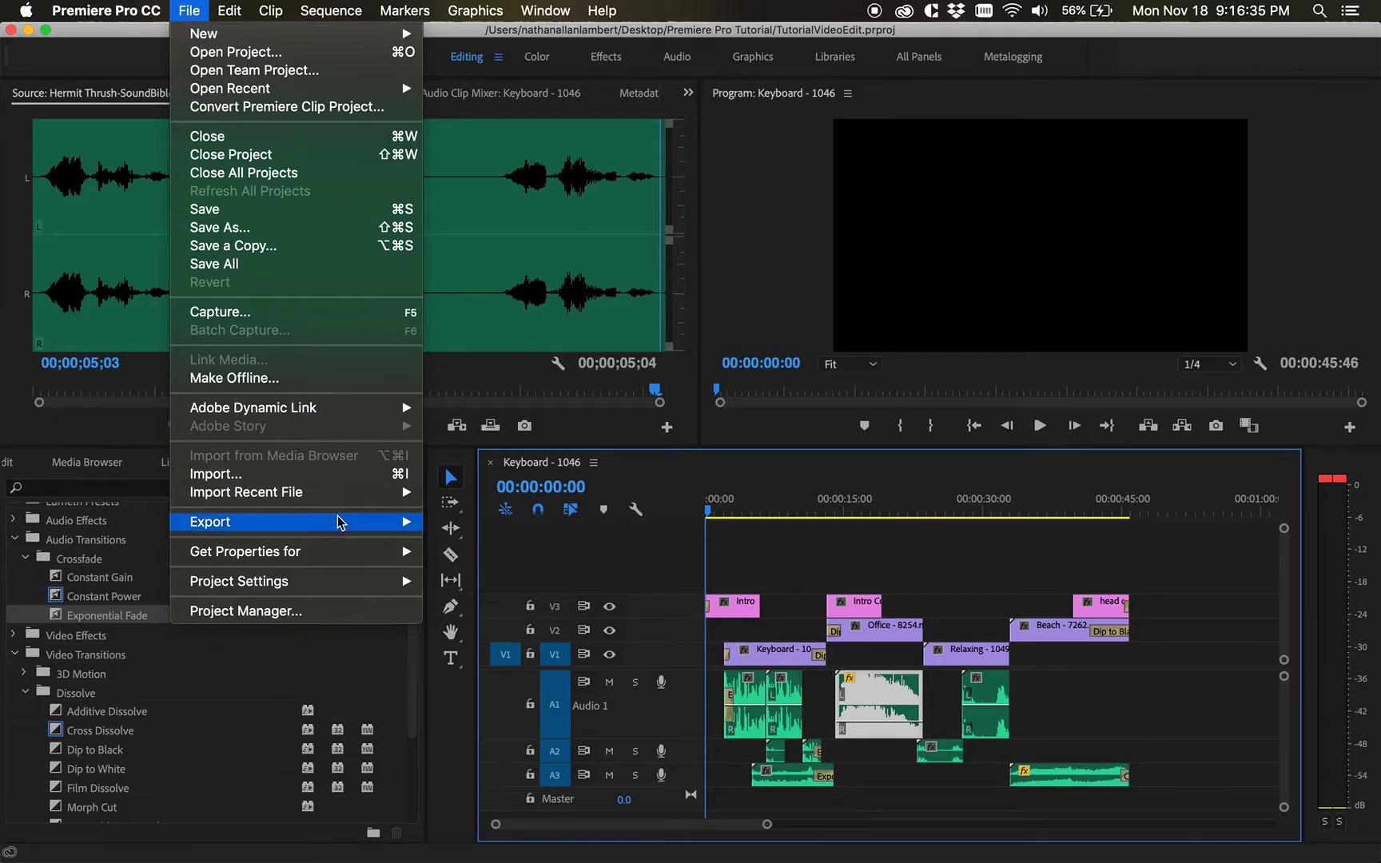
pyautogui.moveTo(323, 525)
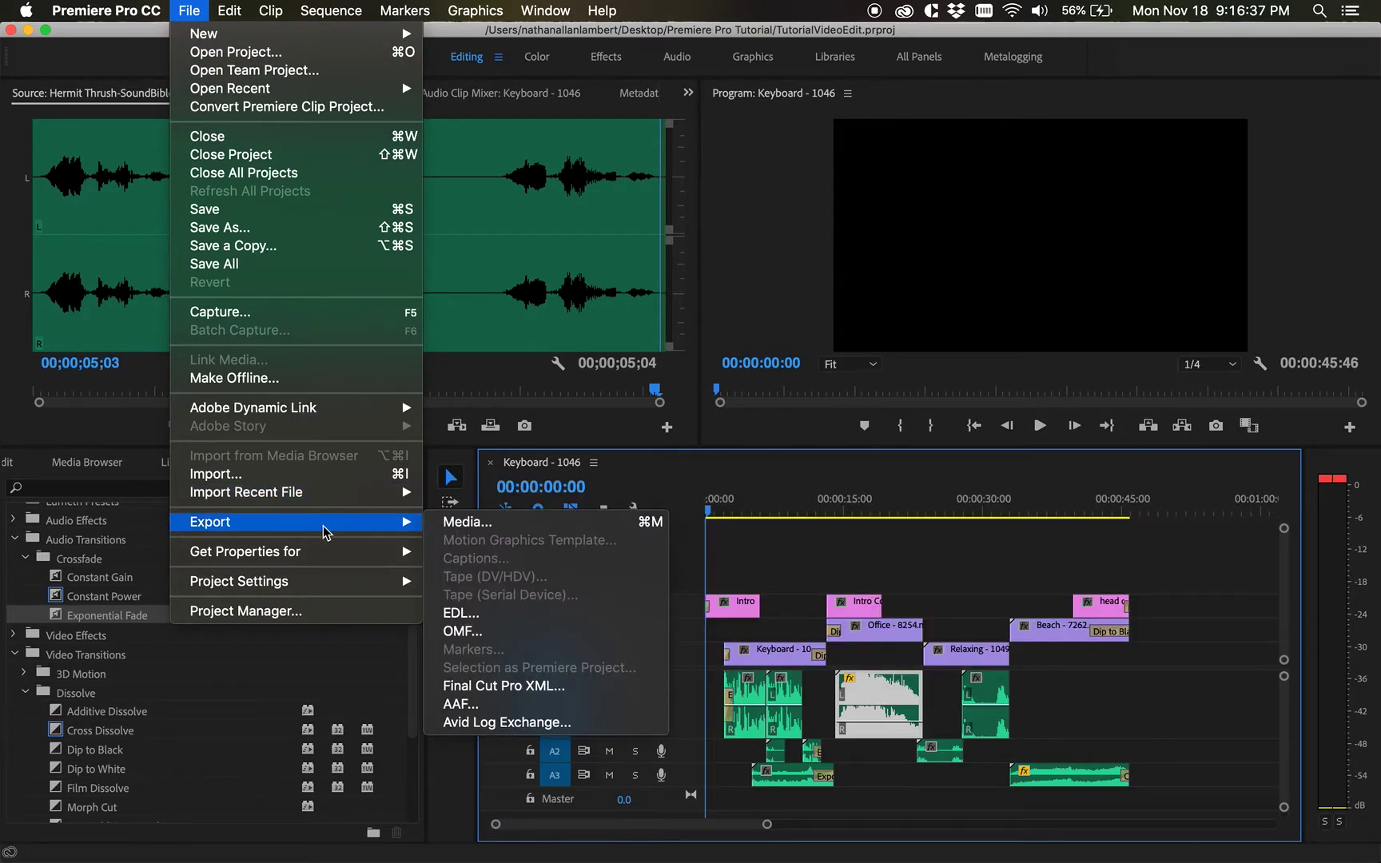
pyautogui.click(778, 577)
pyautogui.click(743, 608)
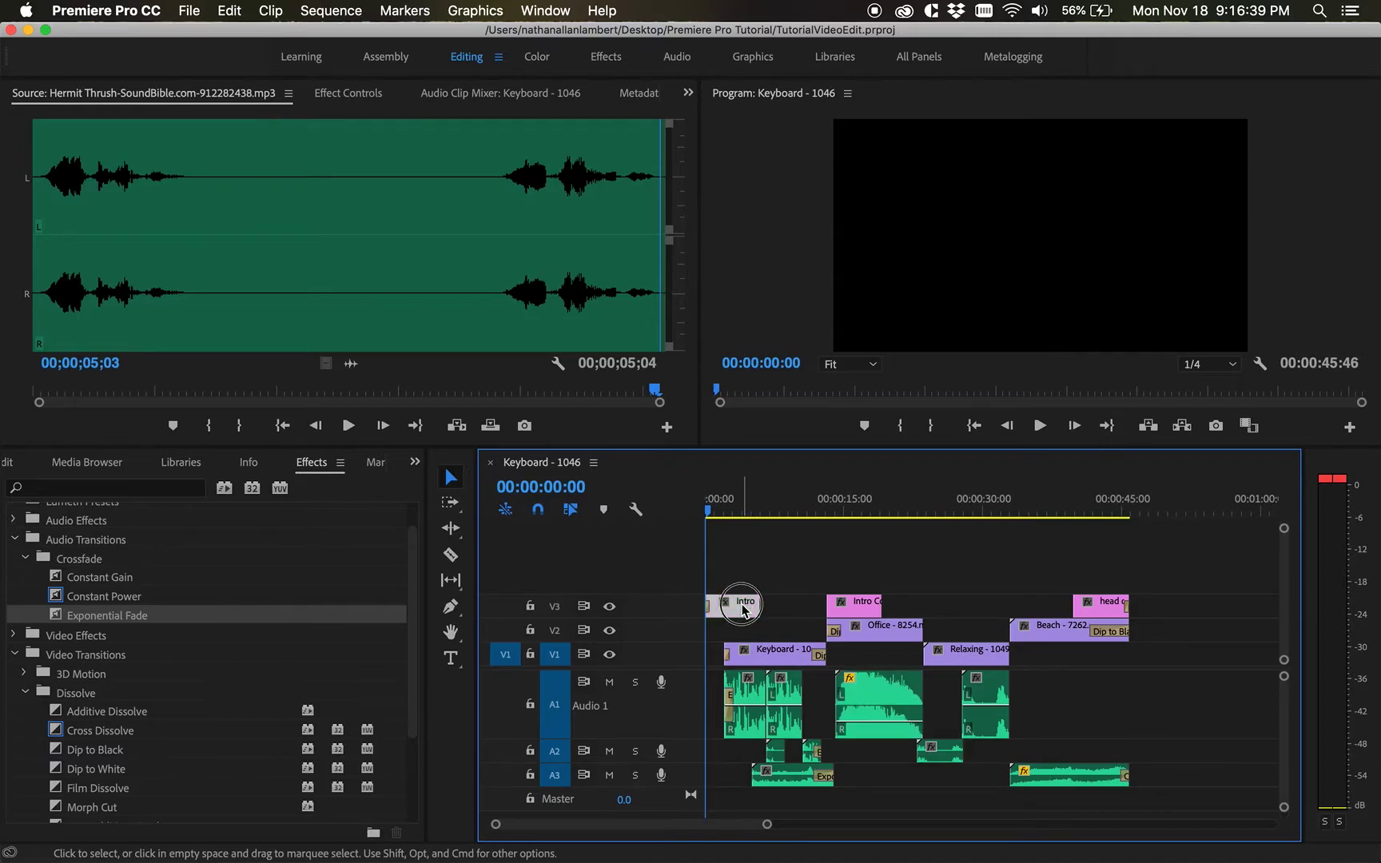
pyautogui.click(853, 609)
pyautogui.click(877, 628)
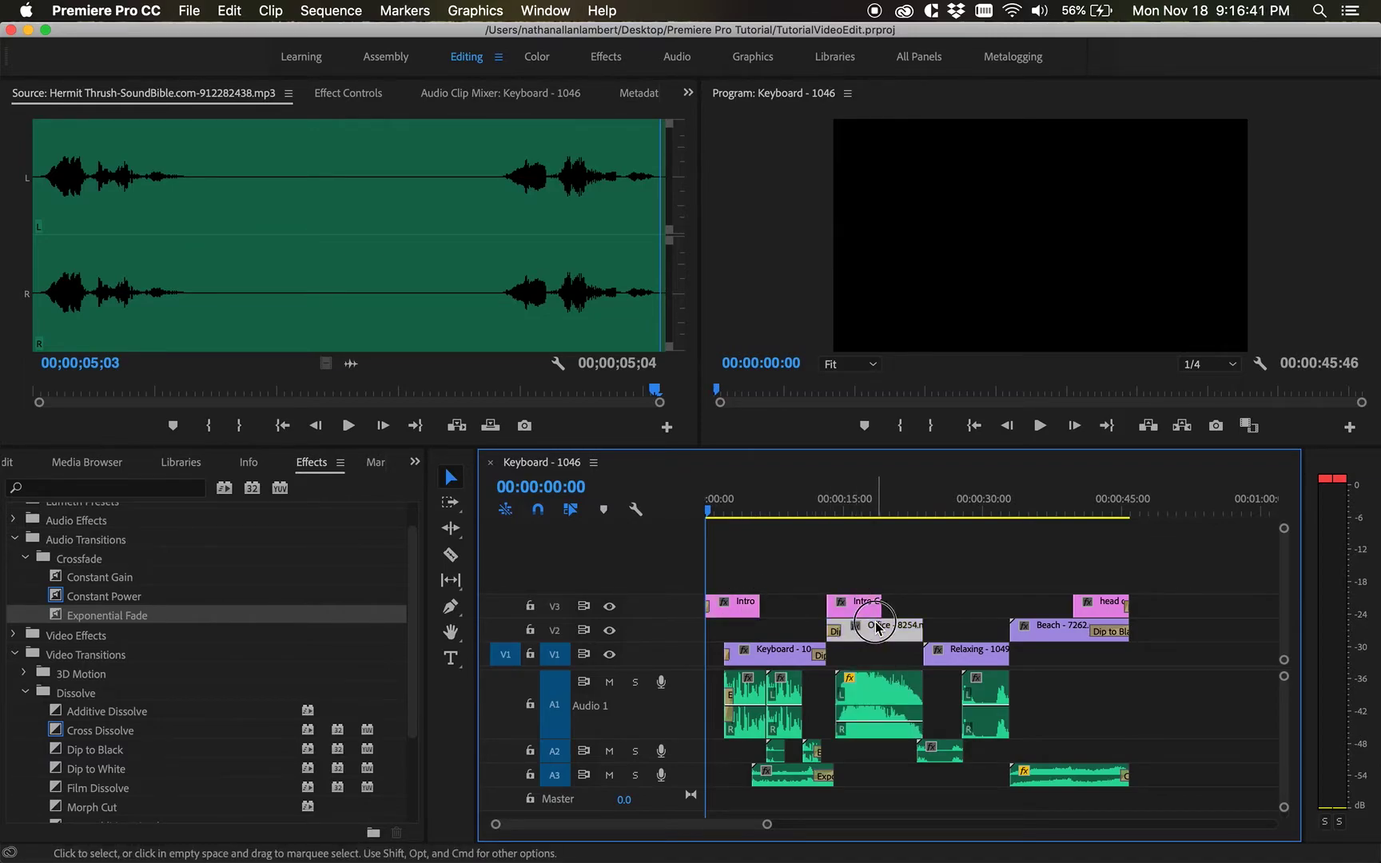
pyautogui.click(774, 556)
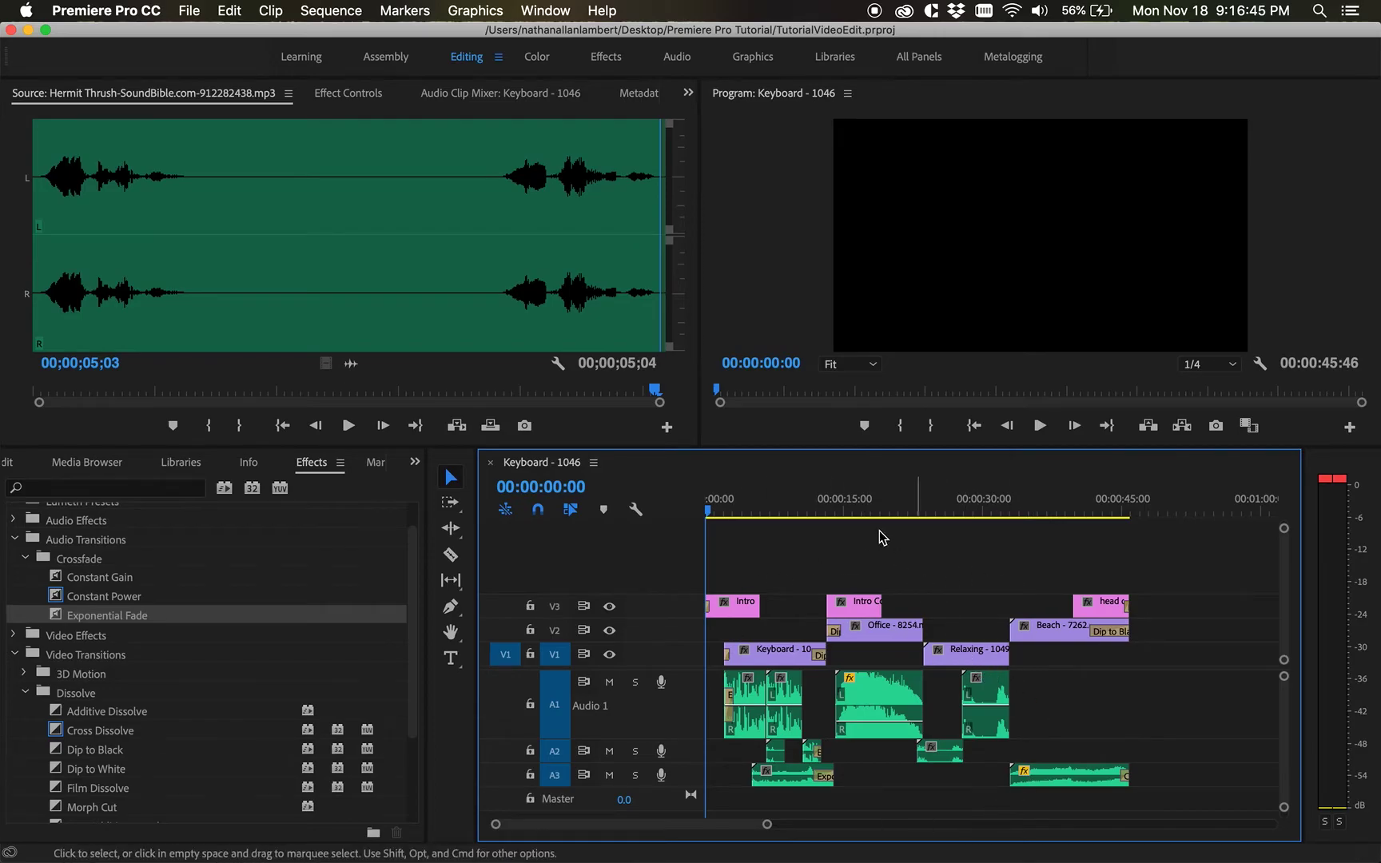
# Open the media export settings for the Keyboard - 1046 sequence
pyautogui.click(192, 11)
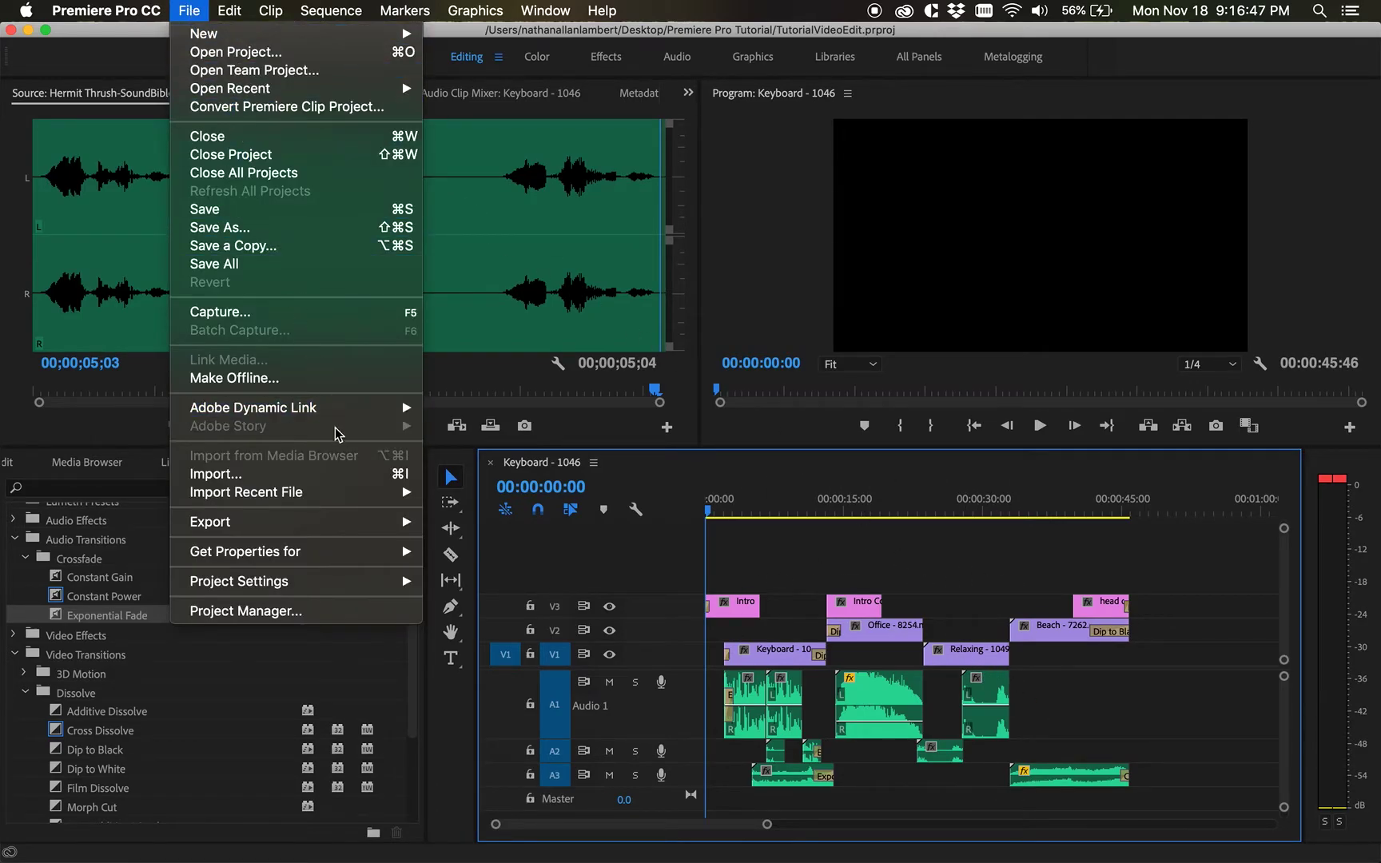
pyautogui.moveTo(352, 521)
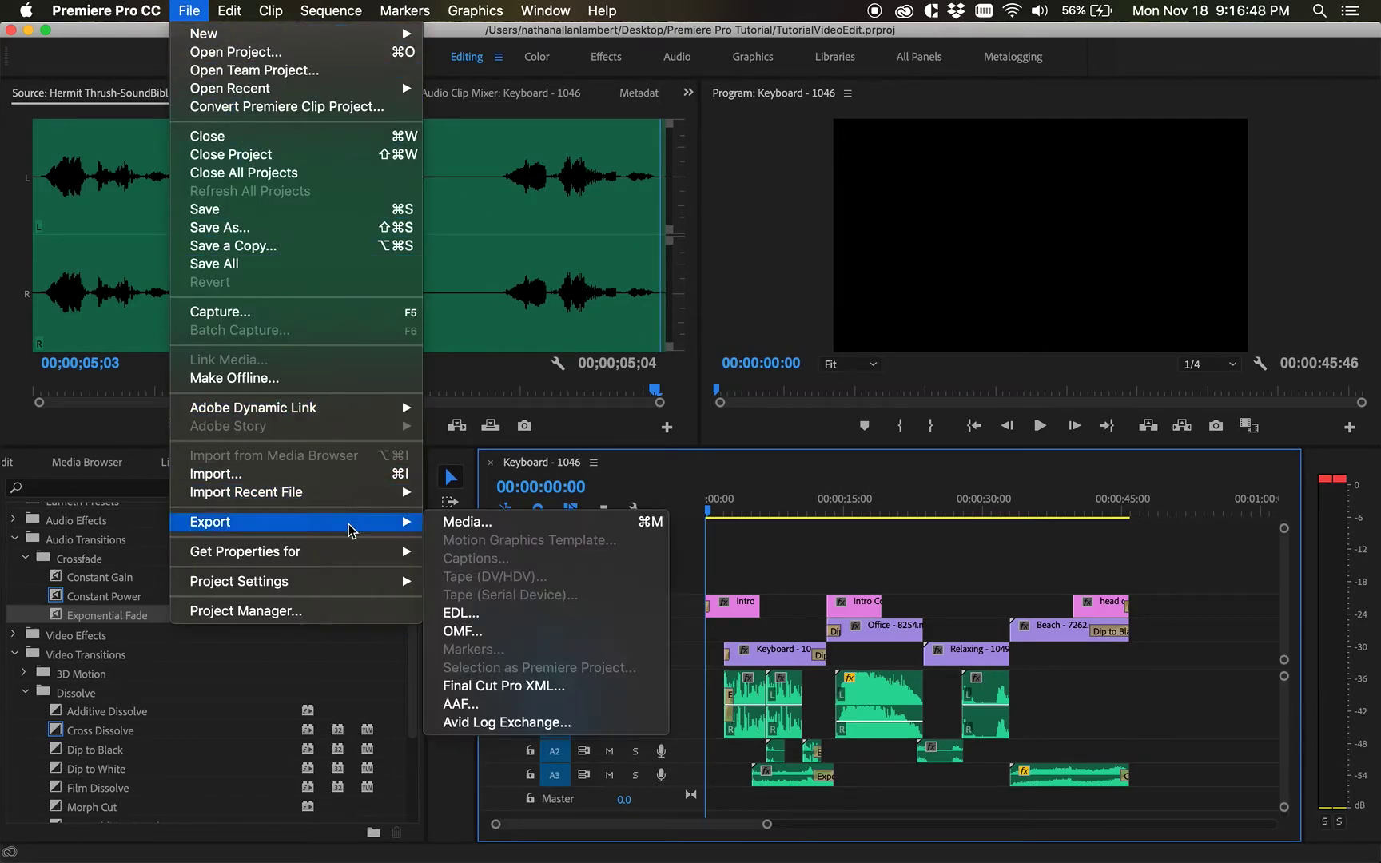
pyautogui.click(468, 524)
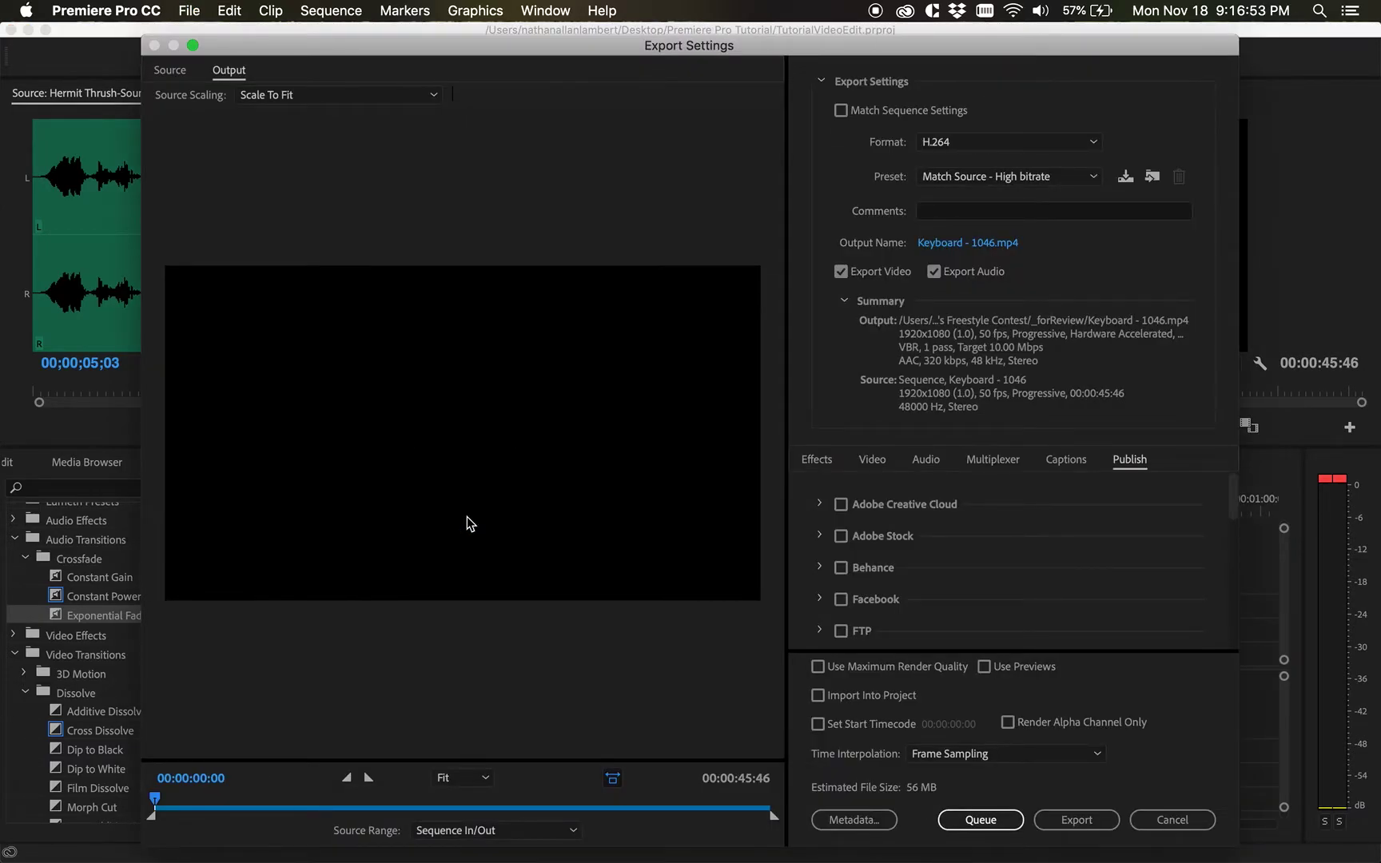
# Try shortening the export's source range with its in and out points, and restore the range to the full sequence
pyautogui.moveTo(771, 817); pyautogui.dragTo(484, 815)
pyautogui.moveTo(154, 818); pyautogui.dragTo(381, 815)
pyautogui.moveTo(194, 801); pyautogui.dragTo(151, 815)
pyautogui.moveTo(512, 799); pyautogui.dragTo(787, 813)
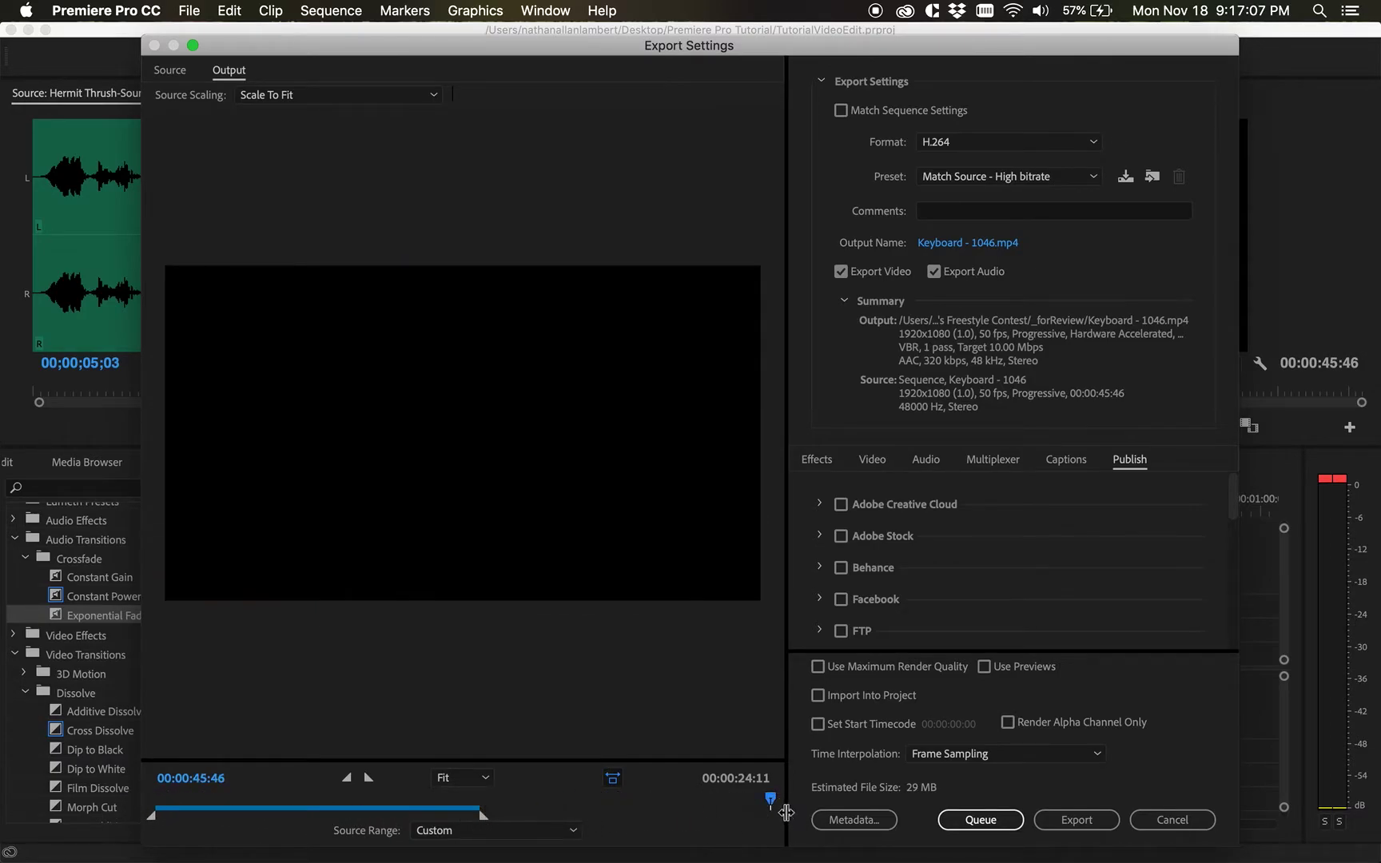
pyautogui.moveTo(483, 817); pyautogui.dragTo(117, 799)
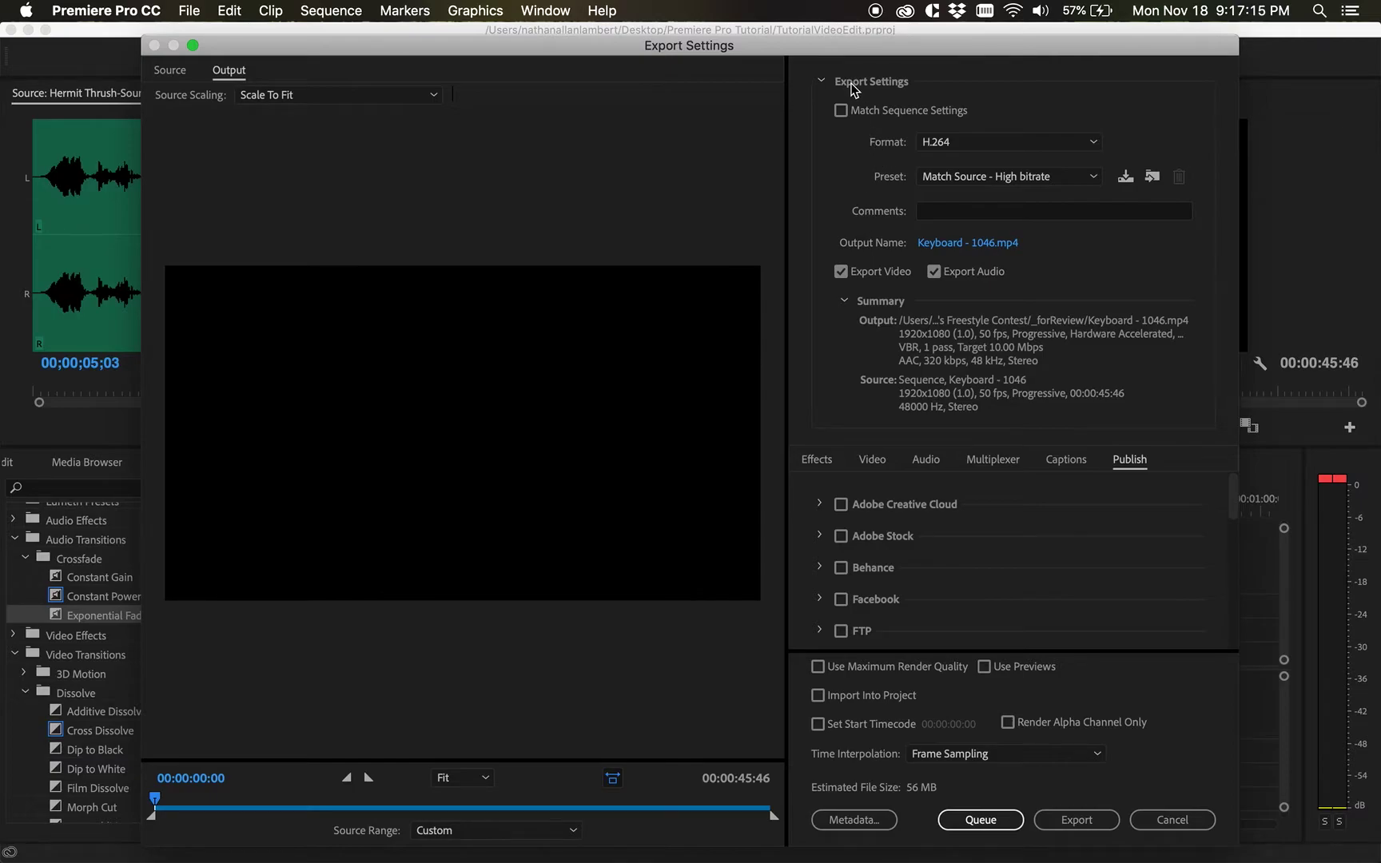
# Set the export format to H.264 with the Match Source - High bitrate preset
pyautogui.click(979, 141)
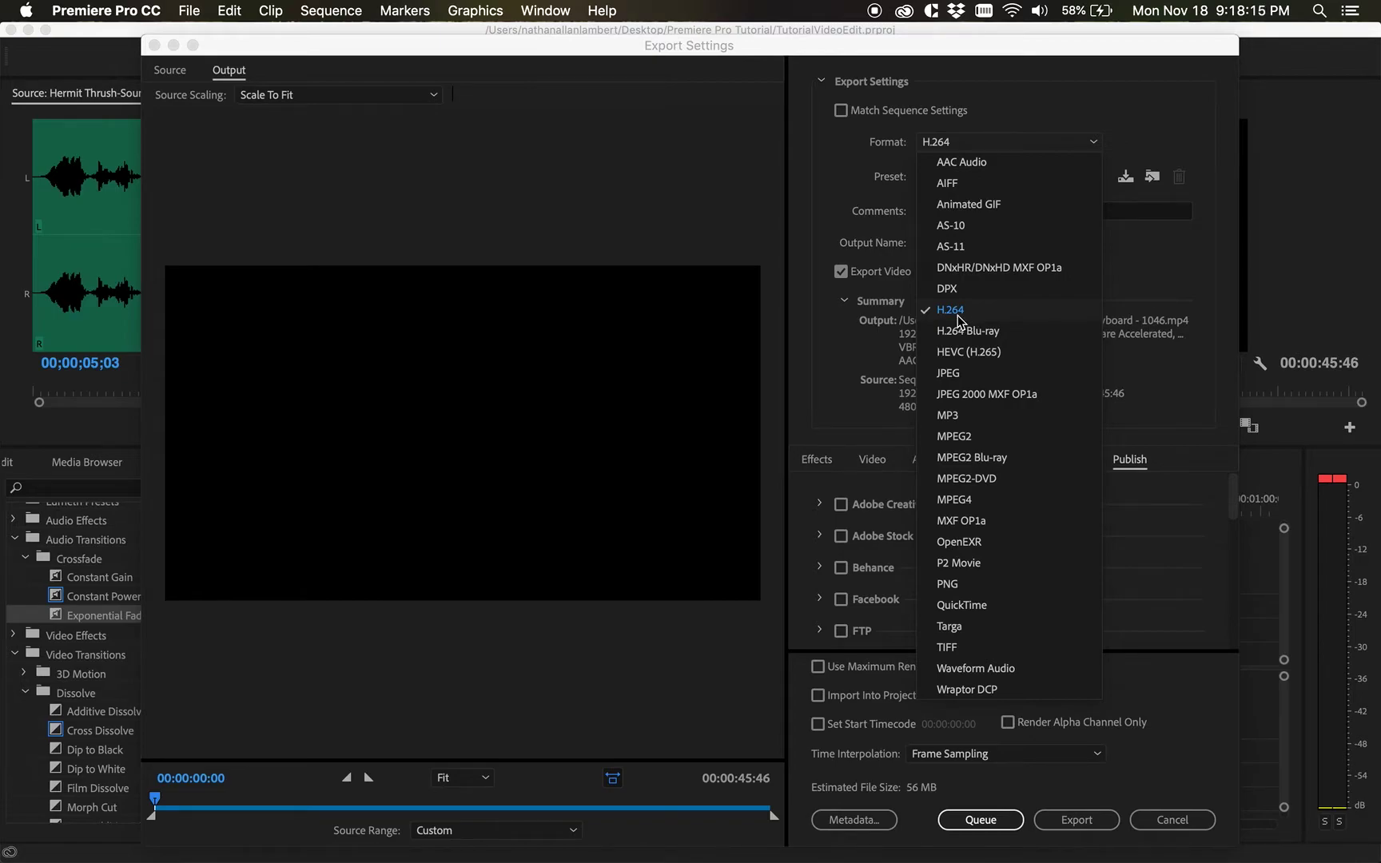
pyautogui.click(958, 317)
pyautogui.click(994, 153)
pyautogui.click(959, 310)
pyautogui.click(971, 146)
pyautogui.click(1137, 137)
pyautogui.click(1061, 144)
pyautogui.click(983, 312)
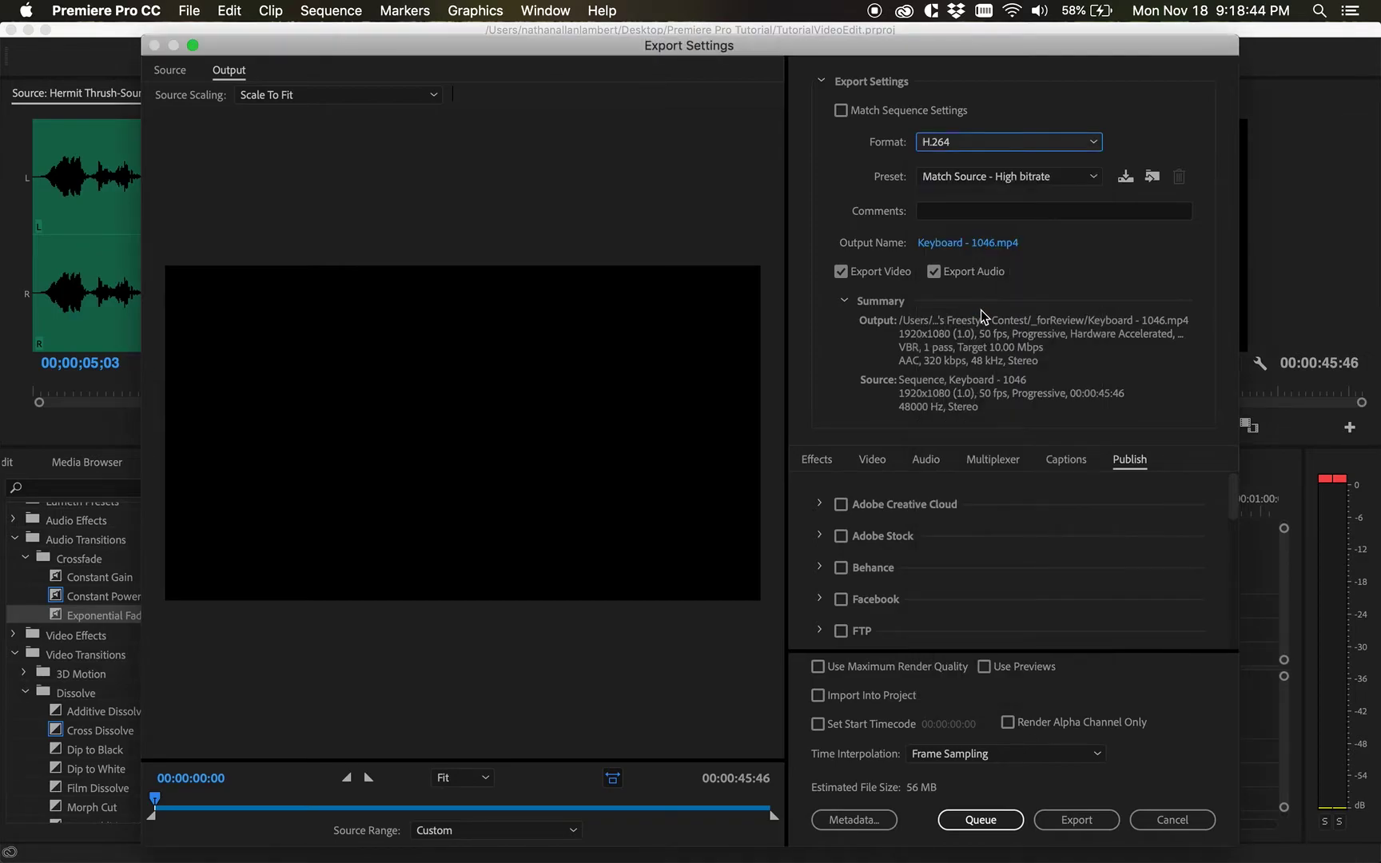
pyautogui.click(947, 175)
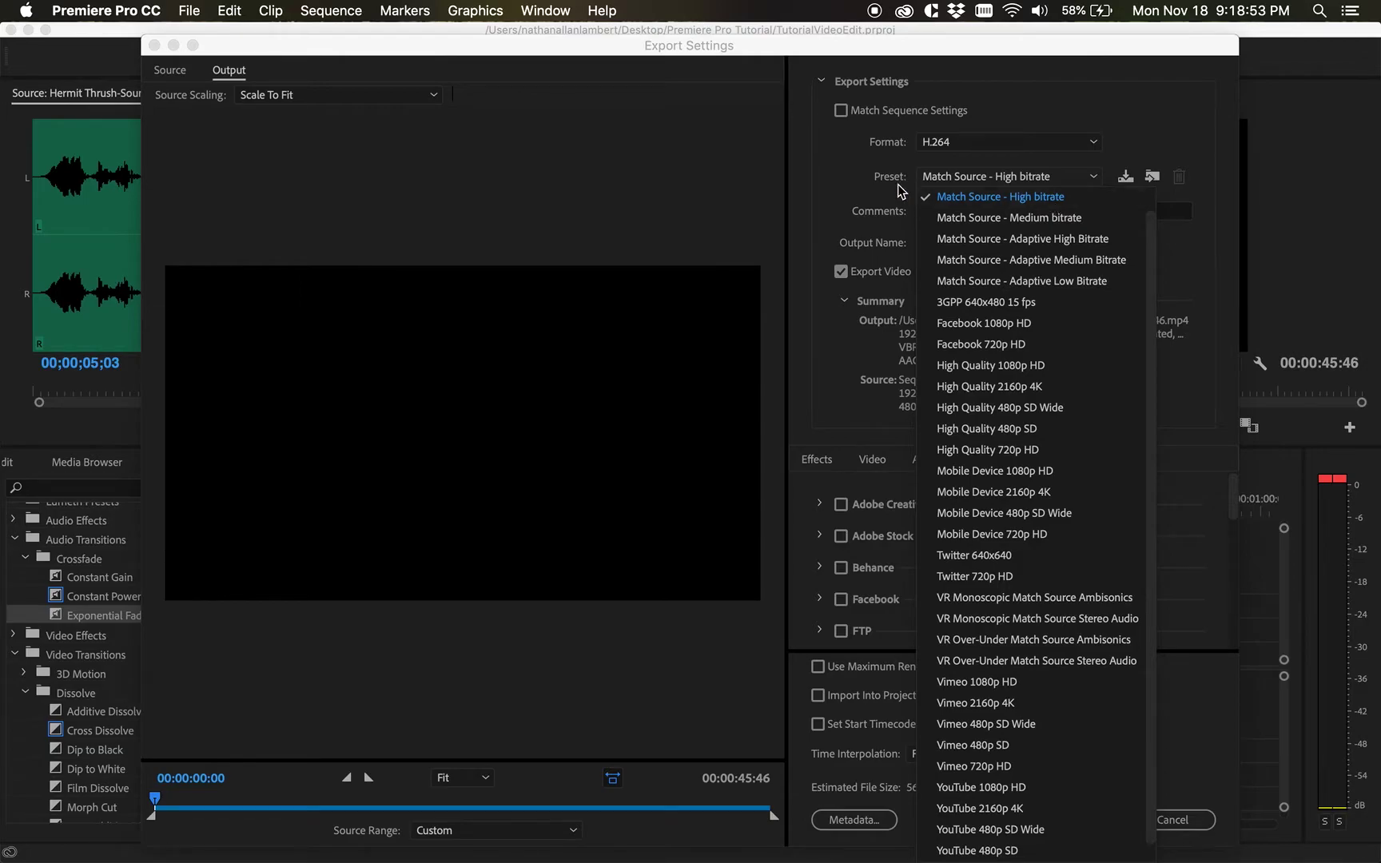
pyautogui.click(952, 196)
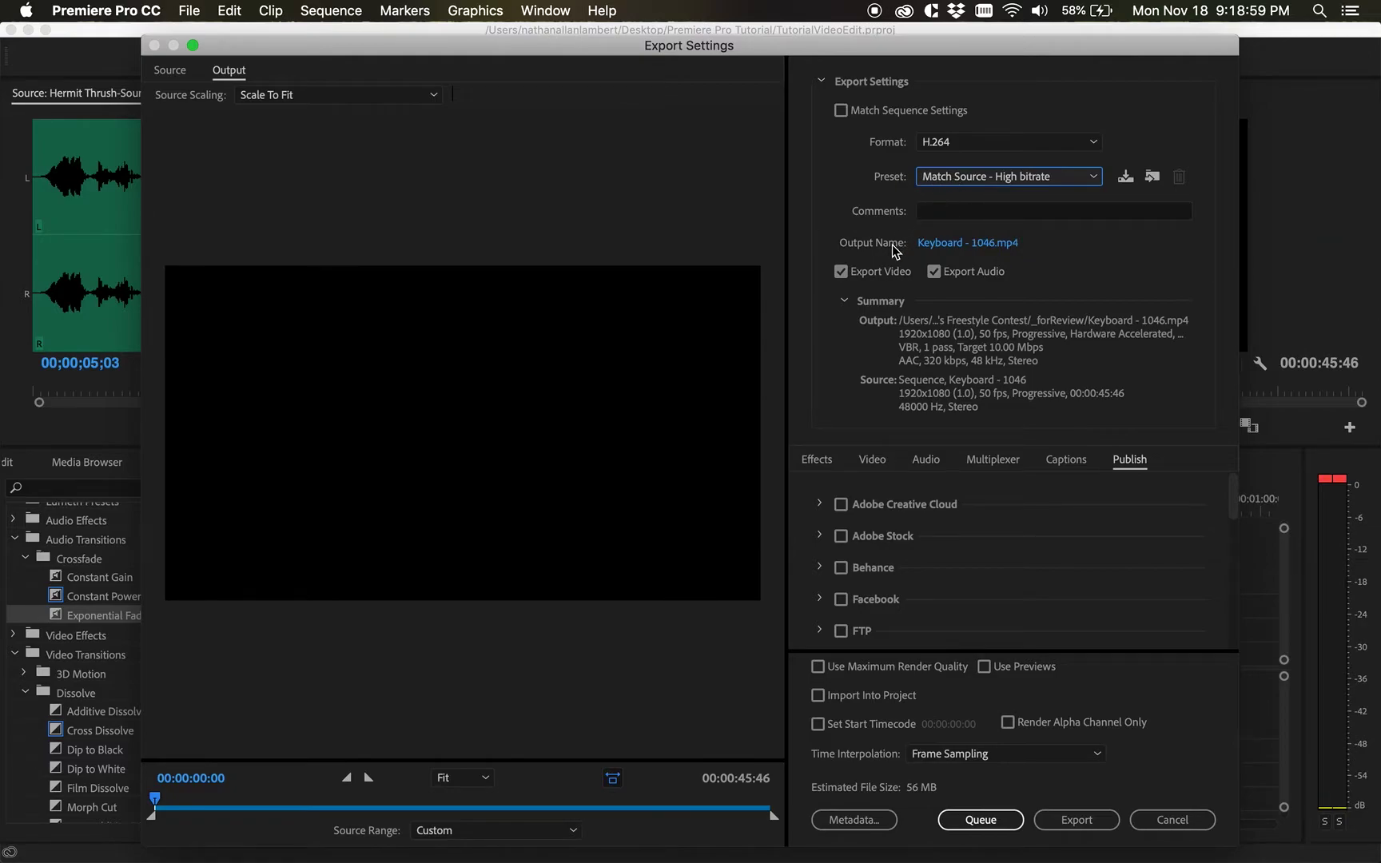
# Set the output location to the _ForReview folder inside Premiere Pro Tutorial on the Desktop
pyautogui.click(963, 243)
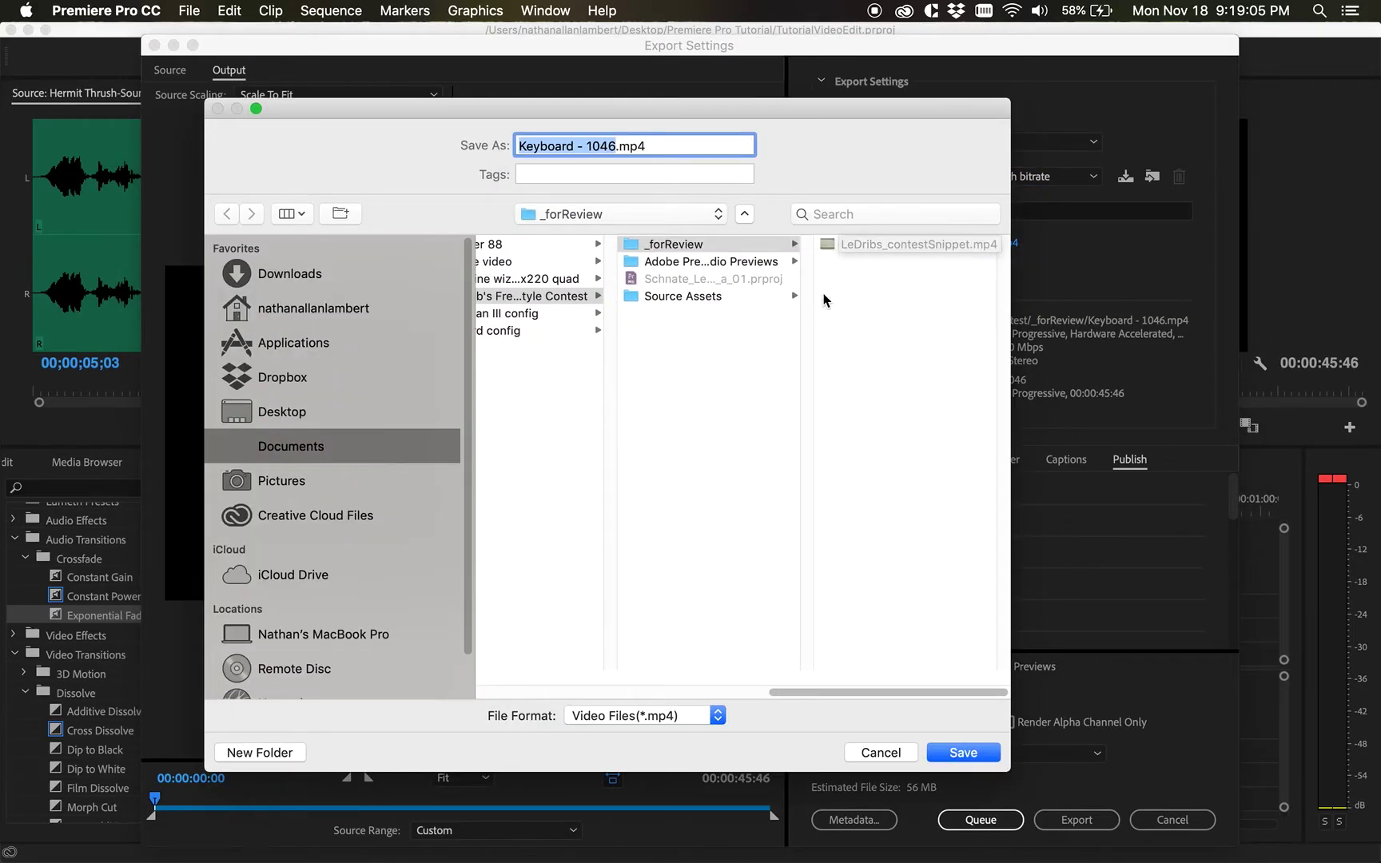
pyautogui.click(348, 413)
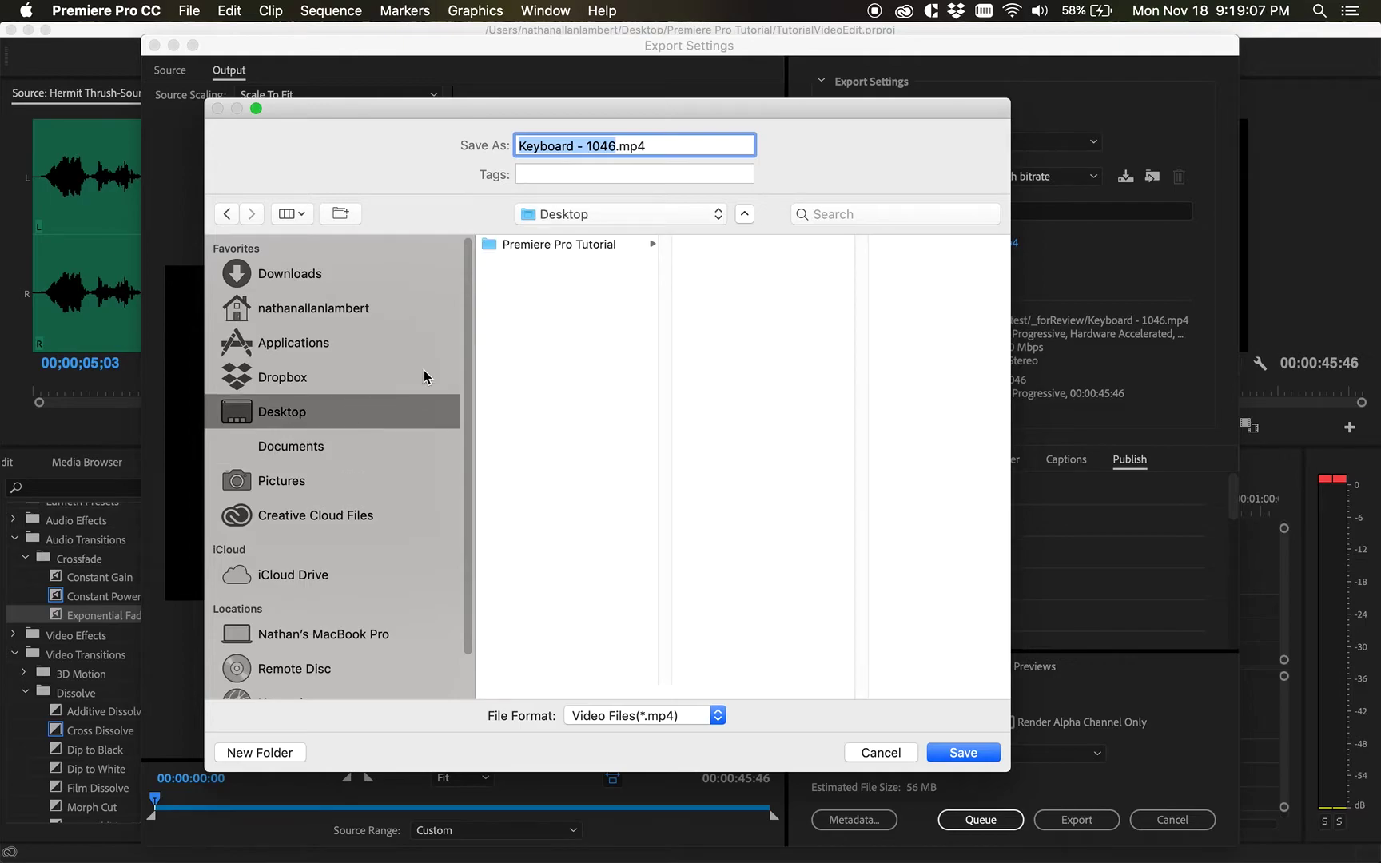
pyautogui.click(564, 243)
pyautogui.click(722, 263)
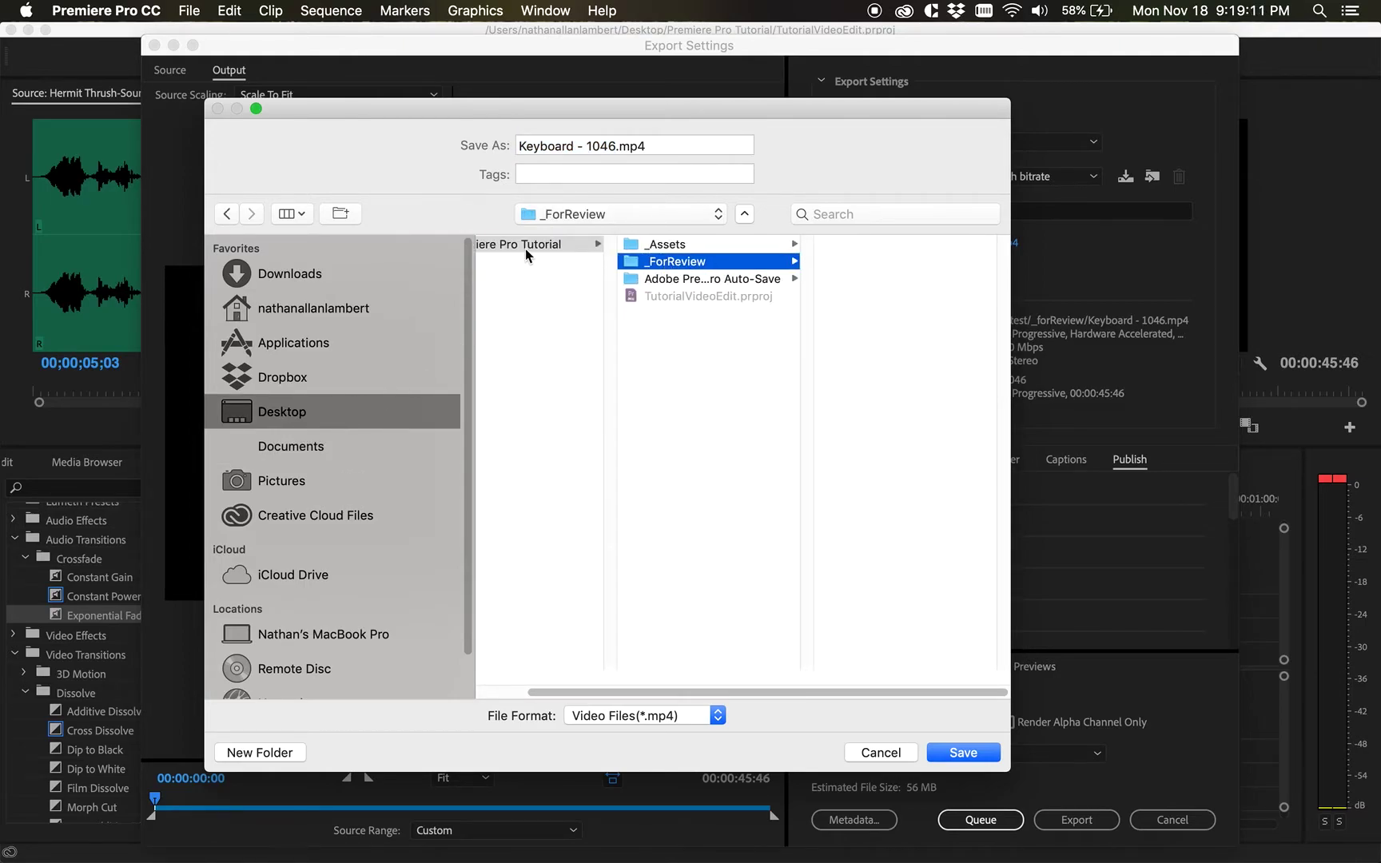
pyautogui.click(670, 248)
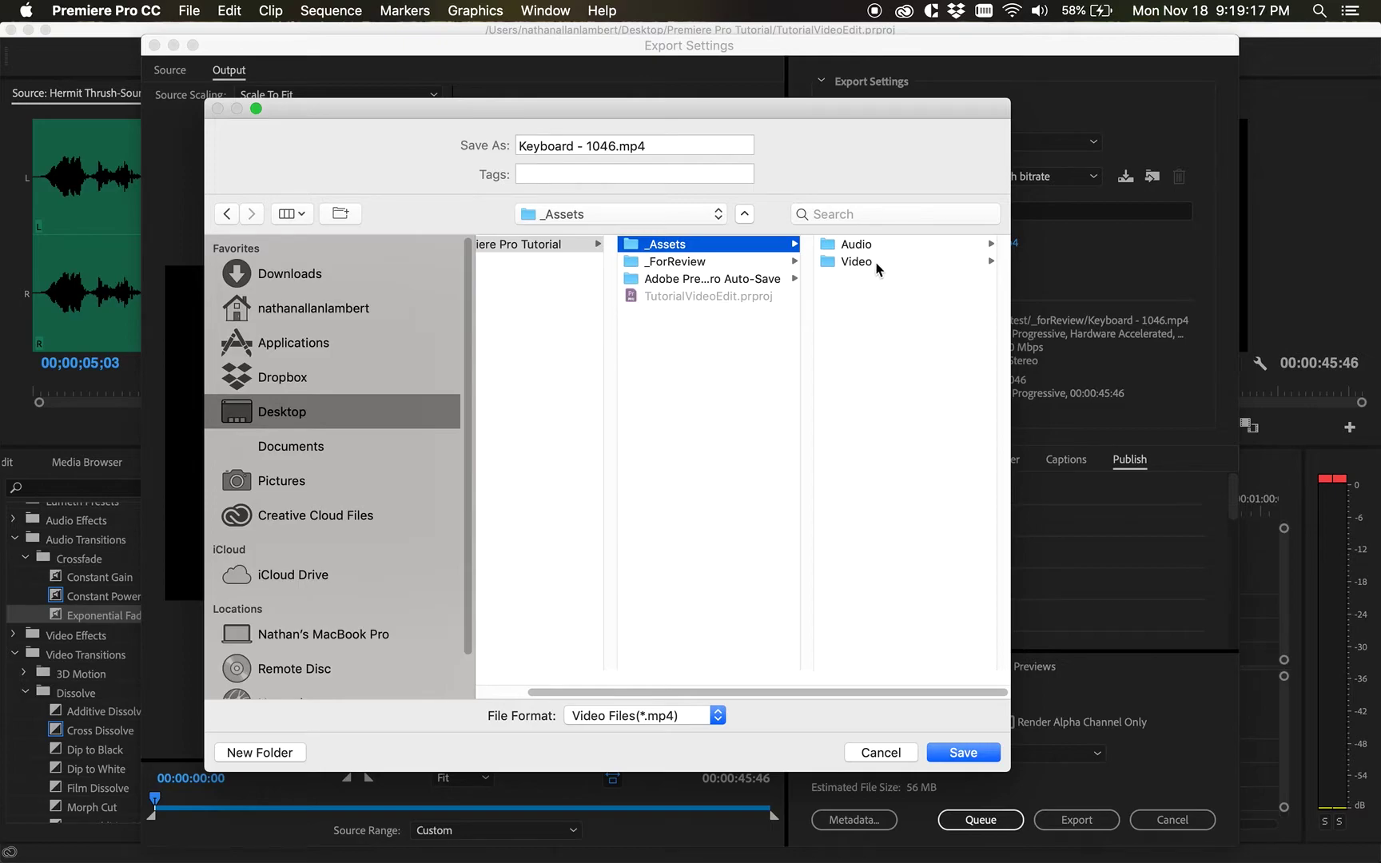
pyautogui.click(675, 260)
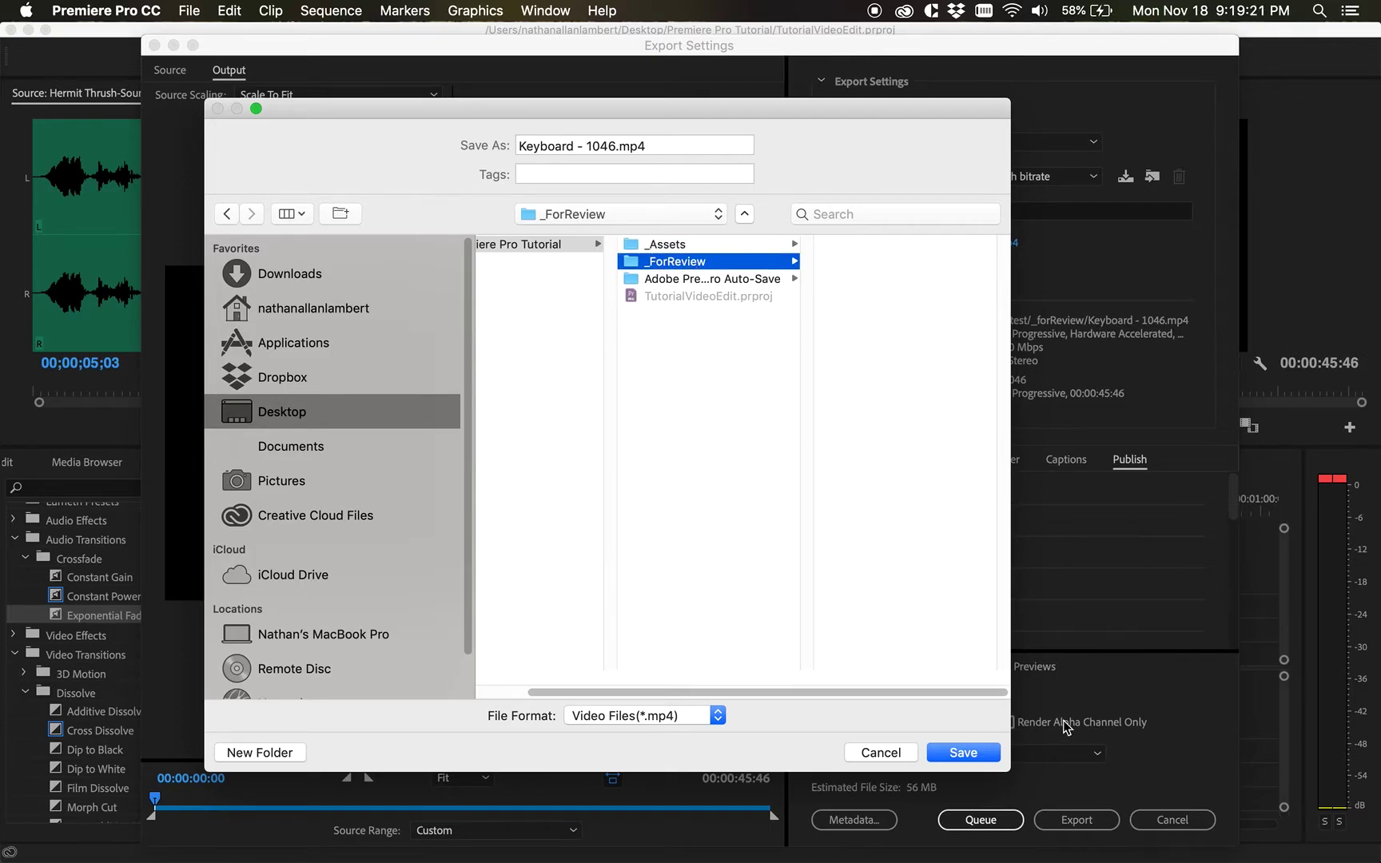
pyautogui.moveTo(1008, 770); pyautogui.dragTo(1230, 780)
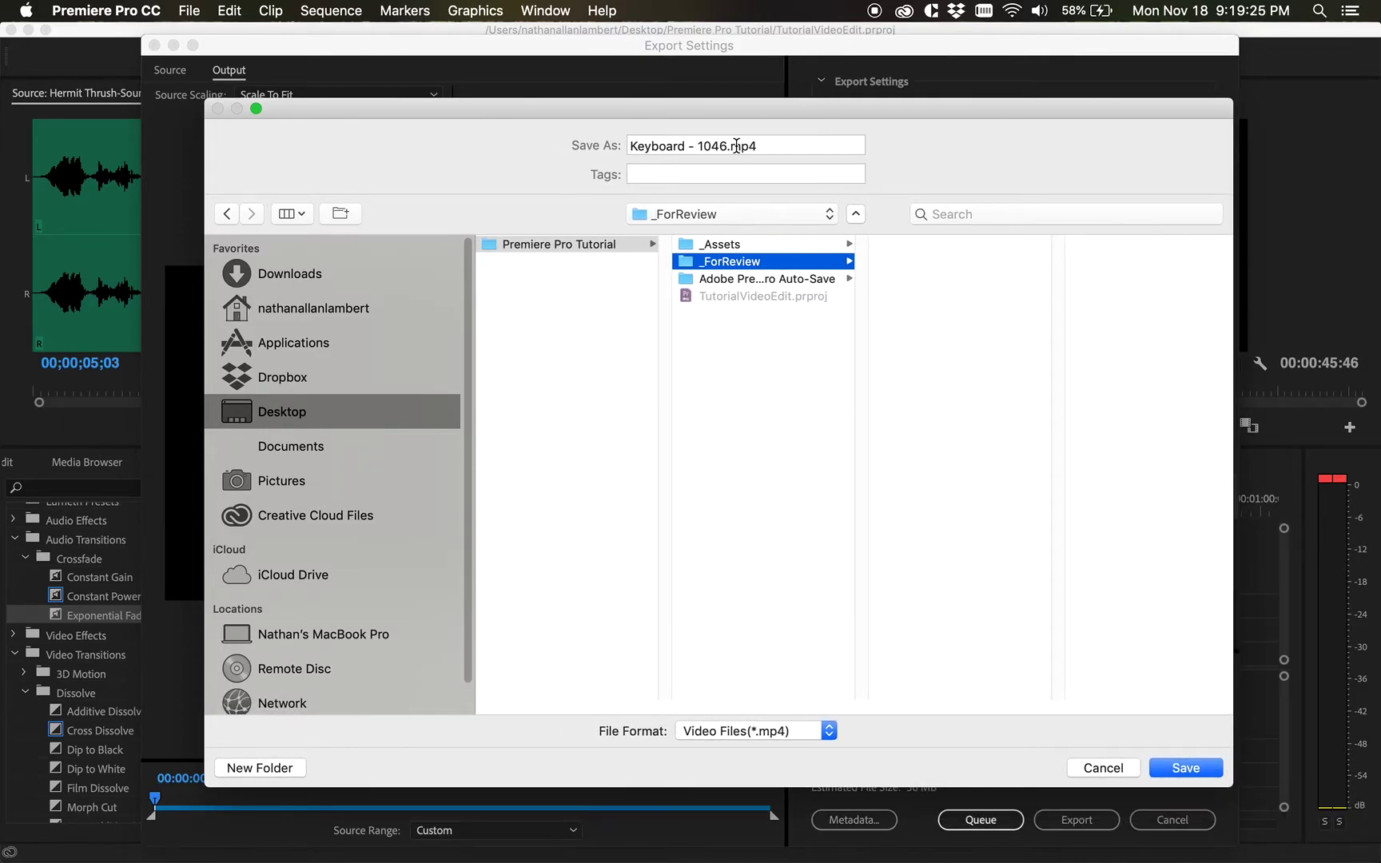
# Name the output file GetOutside.mp4 and save it to the _ForReview folder
pyautogui.moveTo(732, 145); pyautogui.dragTo(610, 152)
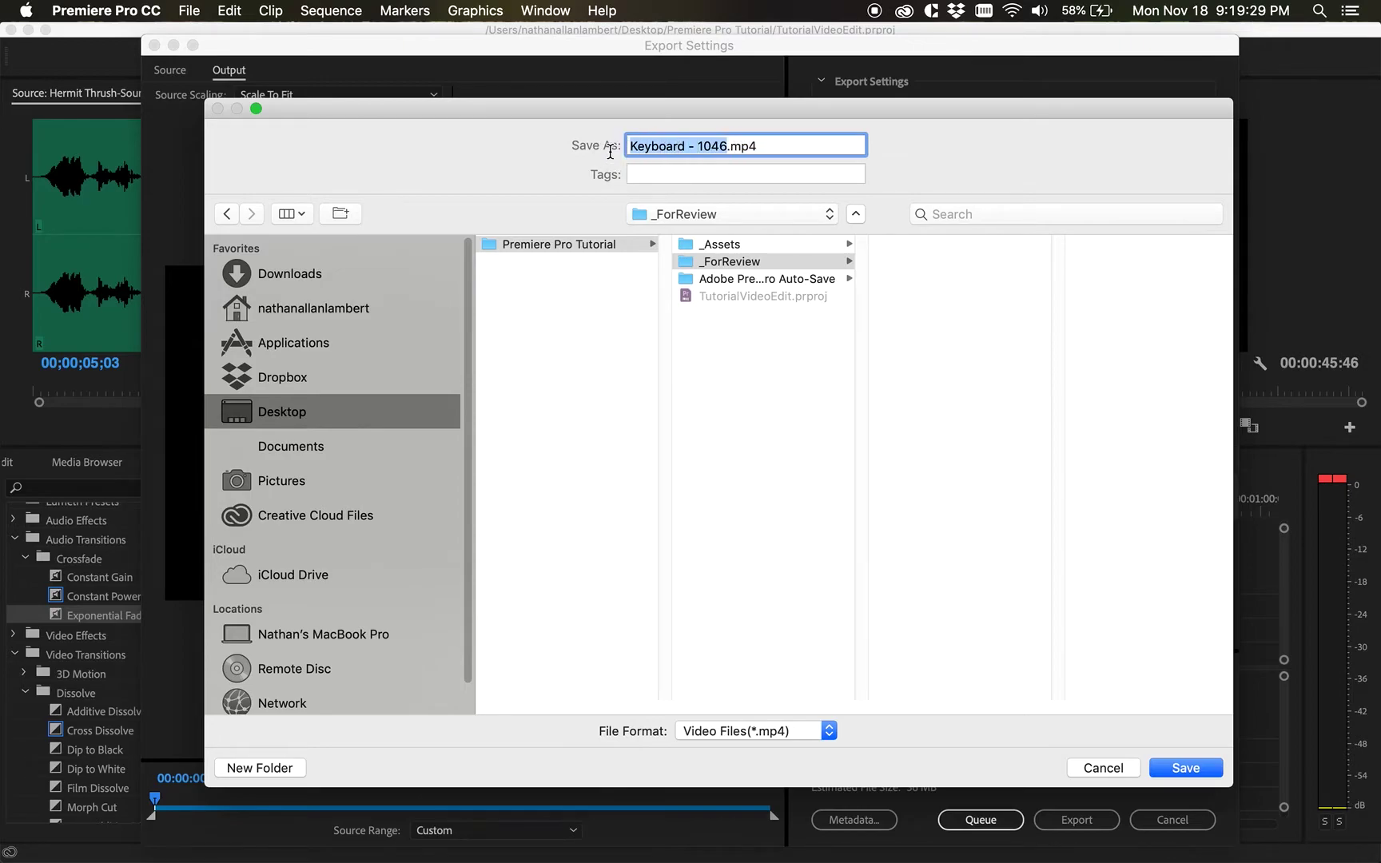
pyautogui.write('GetOut')
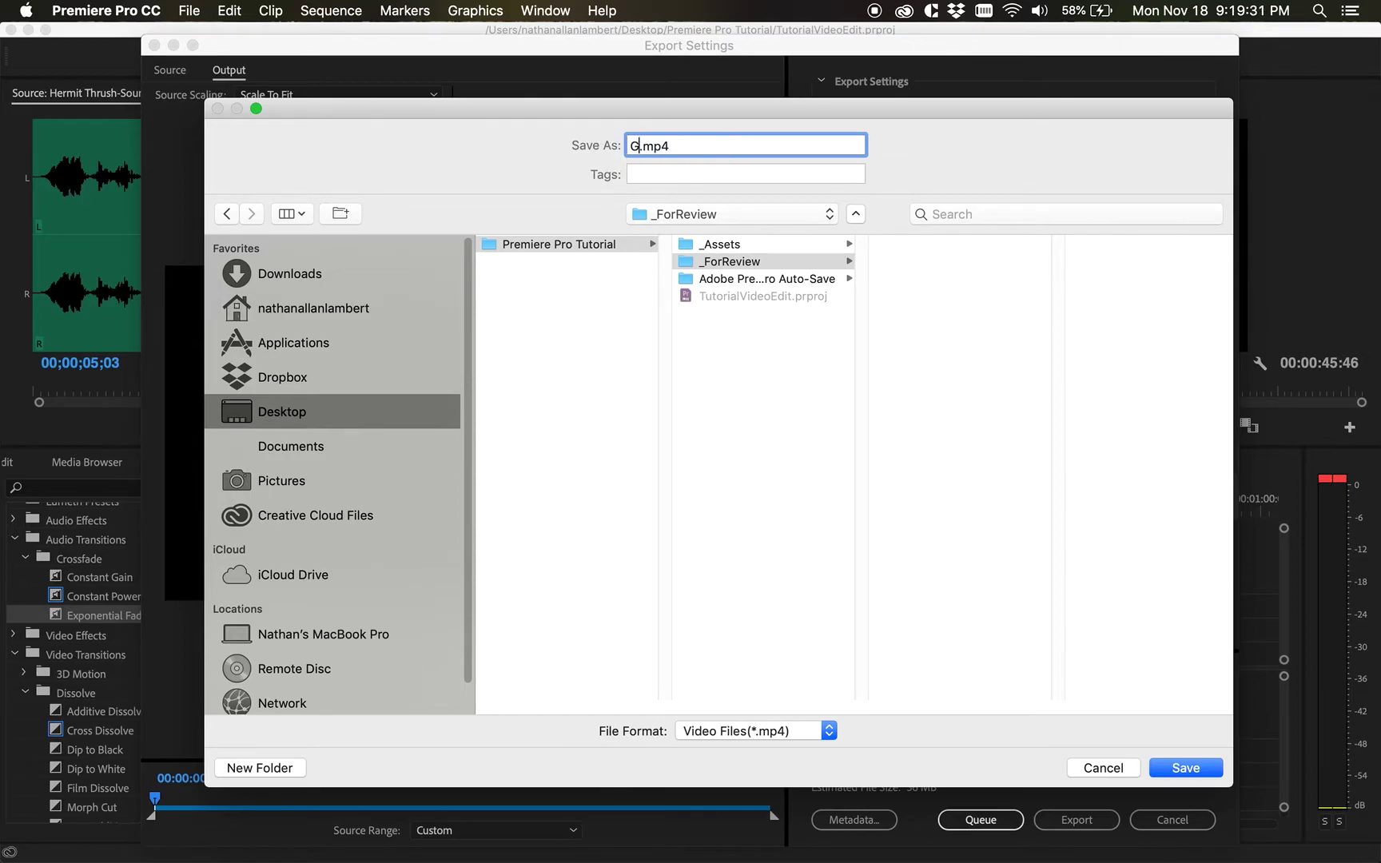
pyautogui.write('side')
pyautogui.click(740, 729)
pyautogui.click(772, 732)
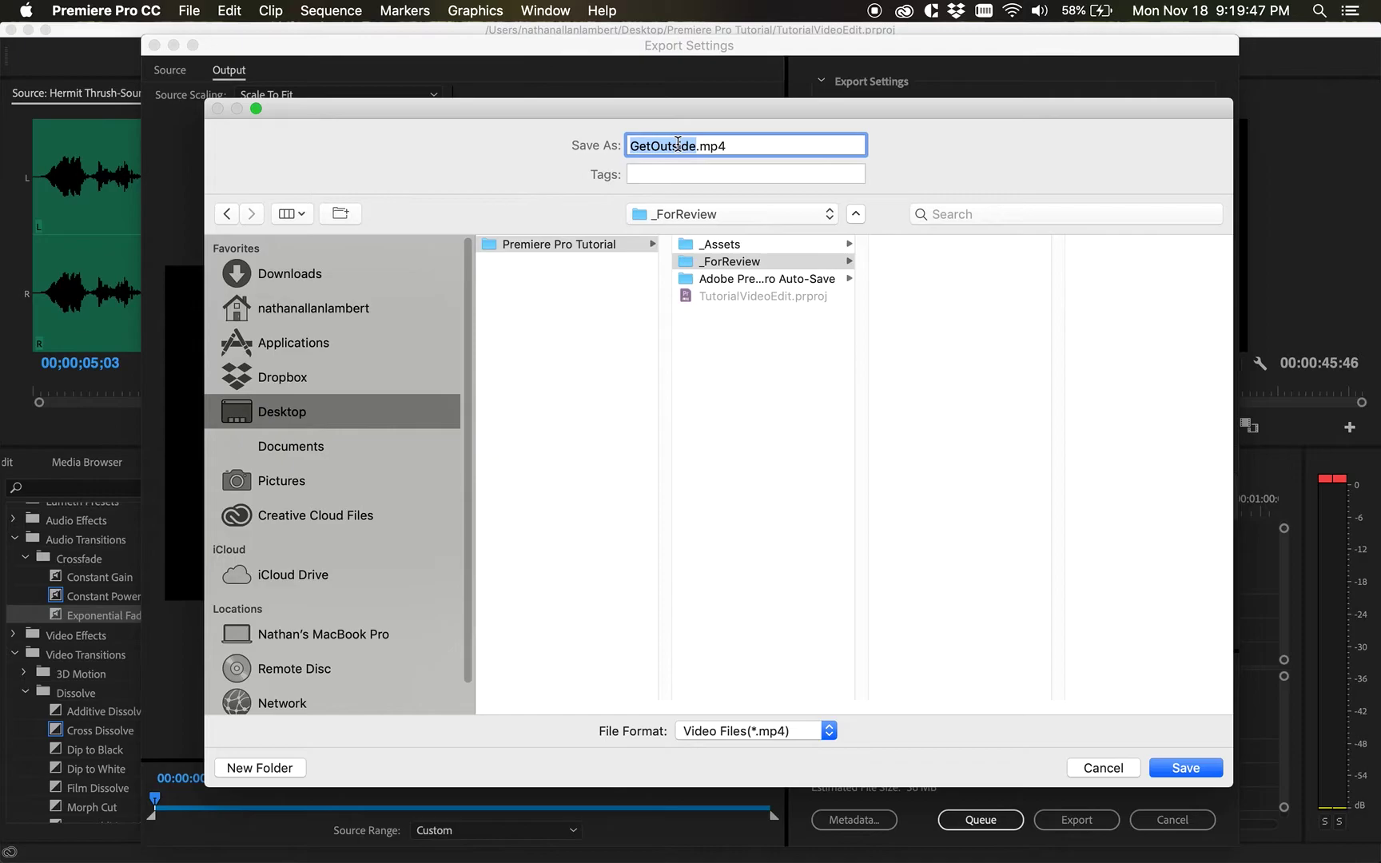
pyautogui.click(763, 264)
pyautogui.click(897, 303)
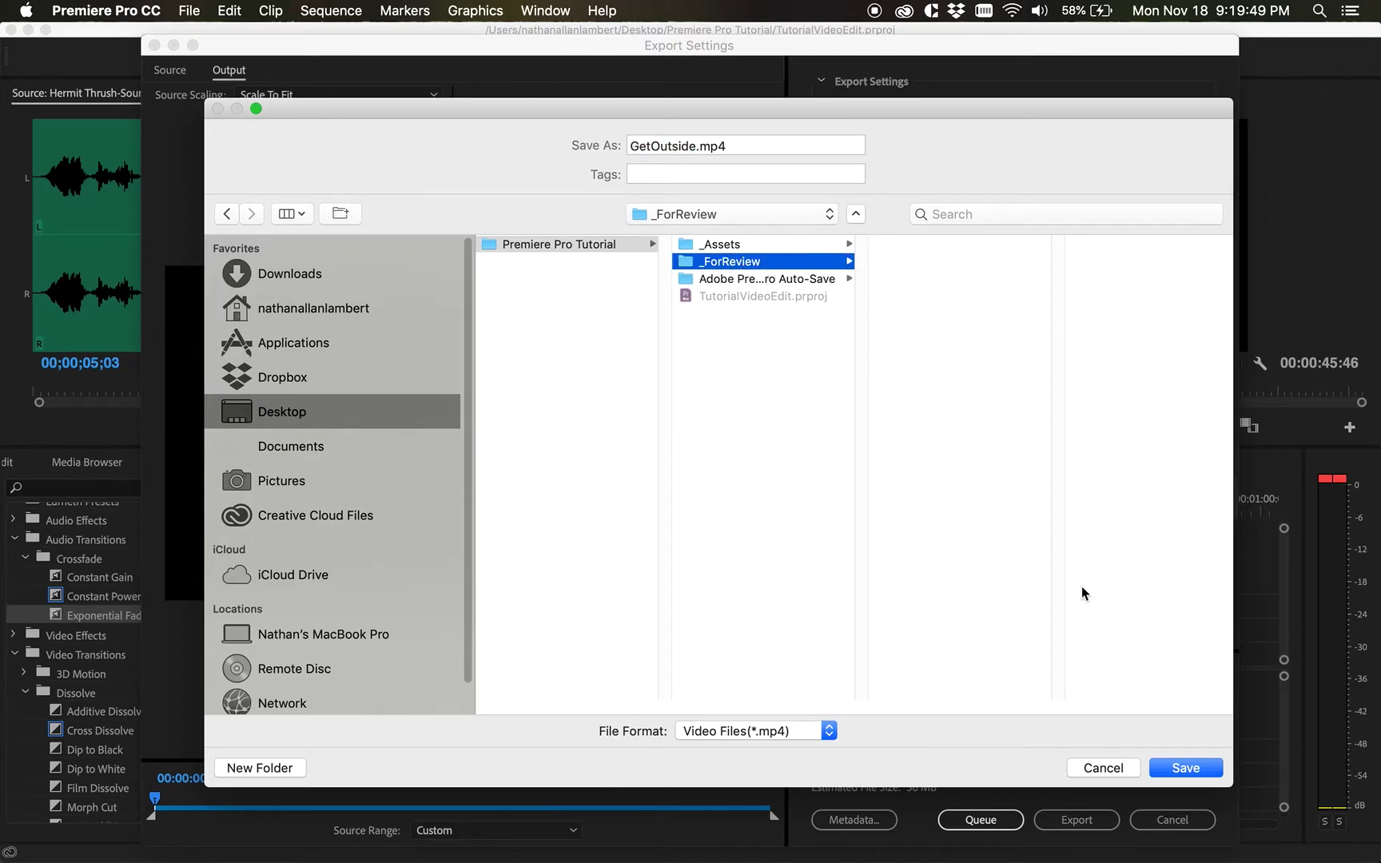
pyautogui.click(1201, 768)
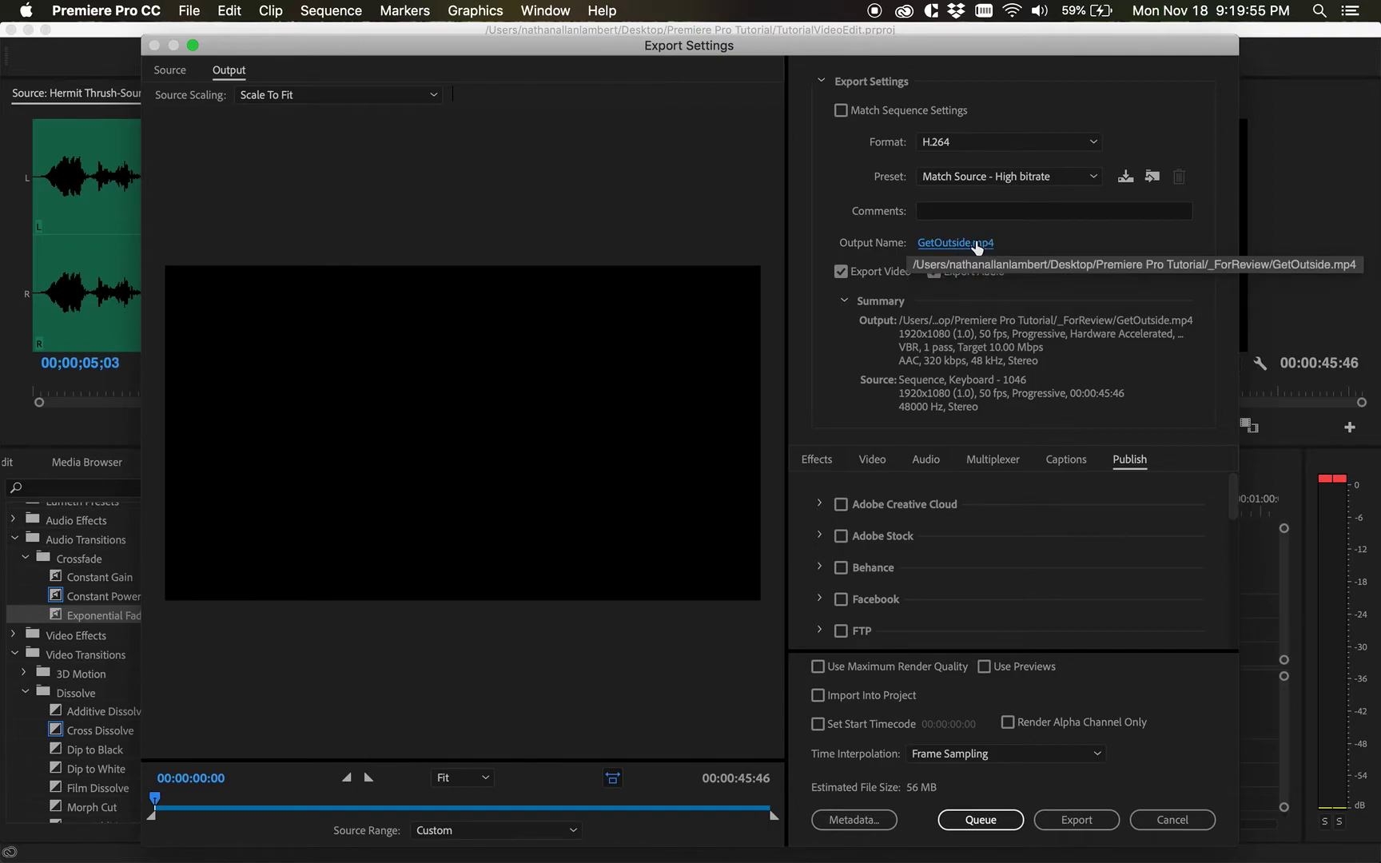
# Try switching video and audio export off, and re-enable both Export Video and Export Audio
pyautogui.click(890, 275)
pyautogui.click(943, 272)
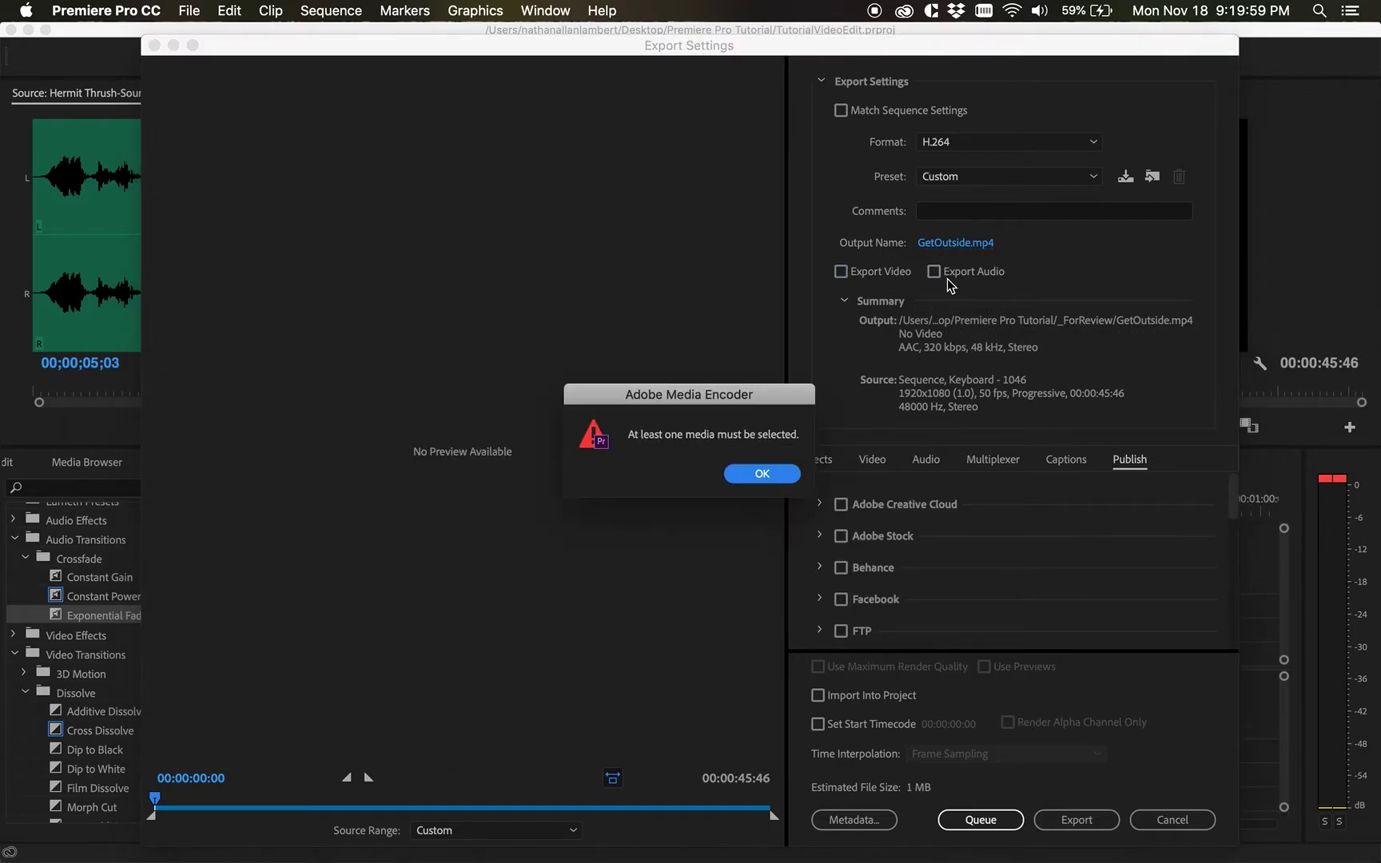
pyautogui.click(791, 473)
pyautogui.click(879, 274)
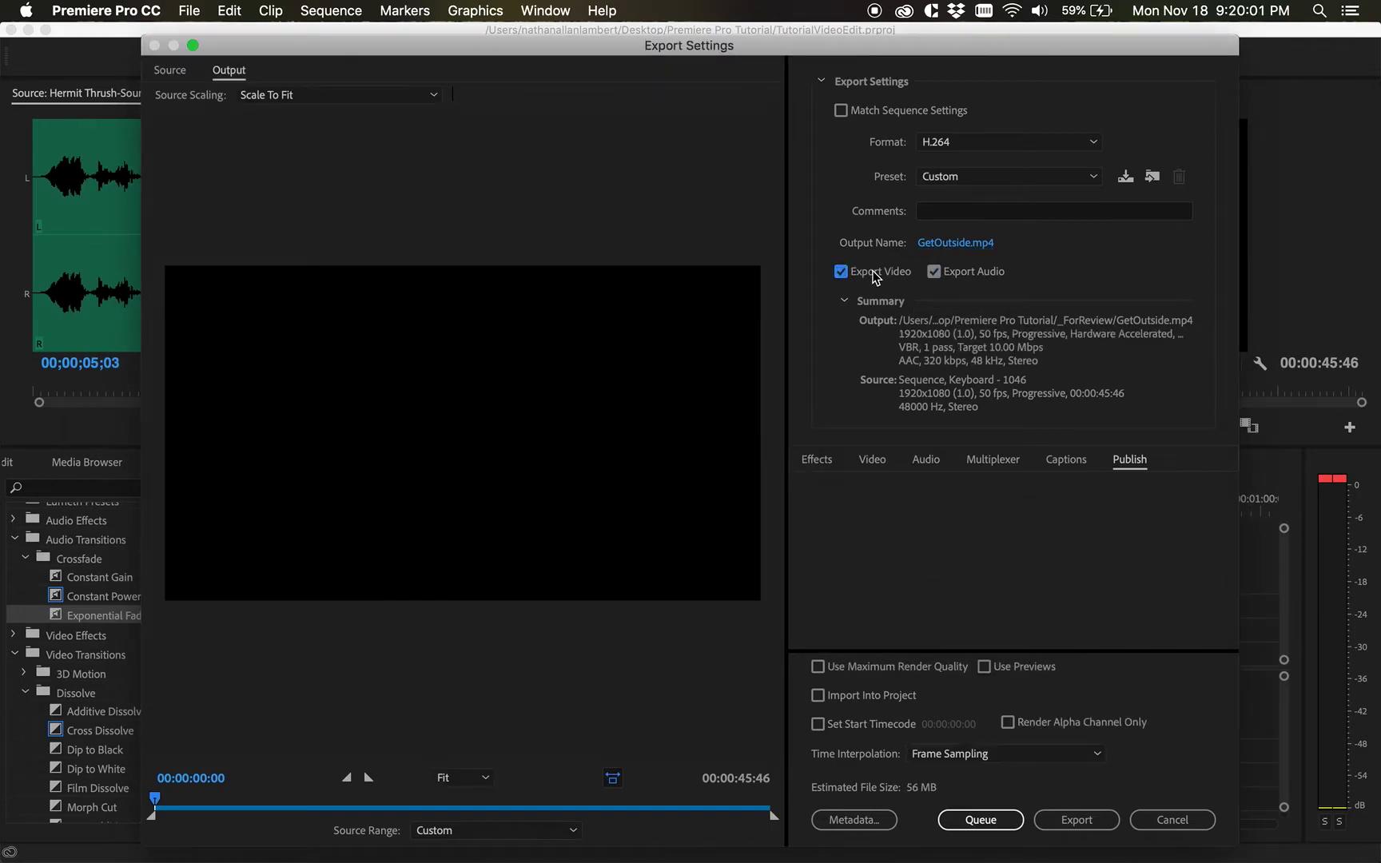
pyautogui.click(934, 272)
pyautogui.click(933, 272)
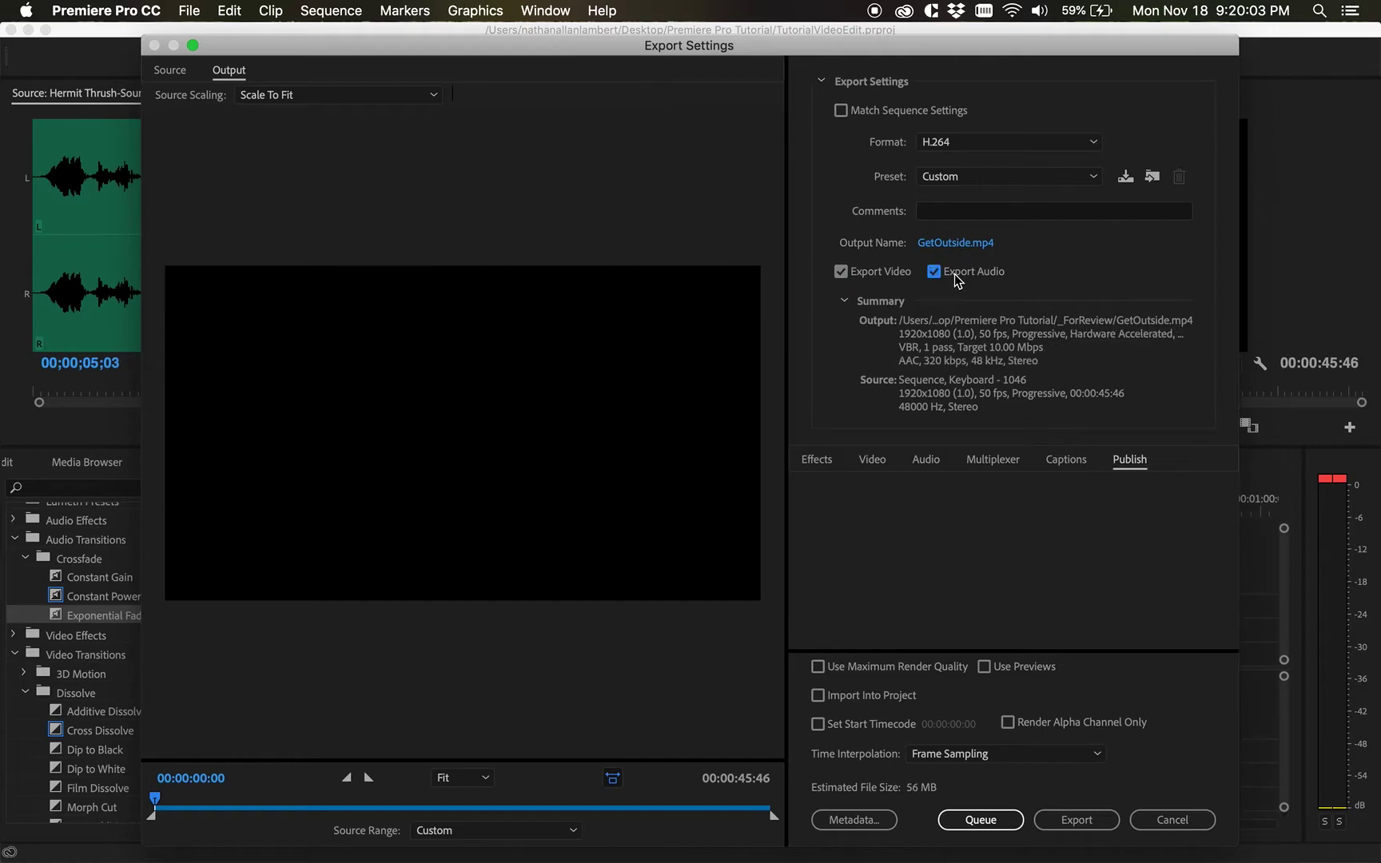
pyautogui.click(862, 277)
pyautogui.click(857, 277)
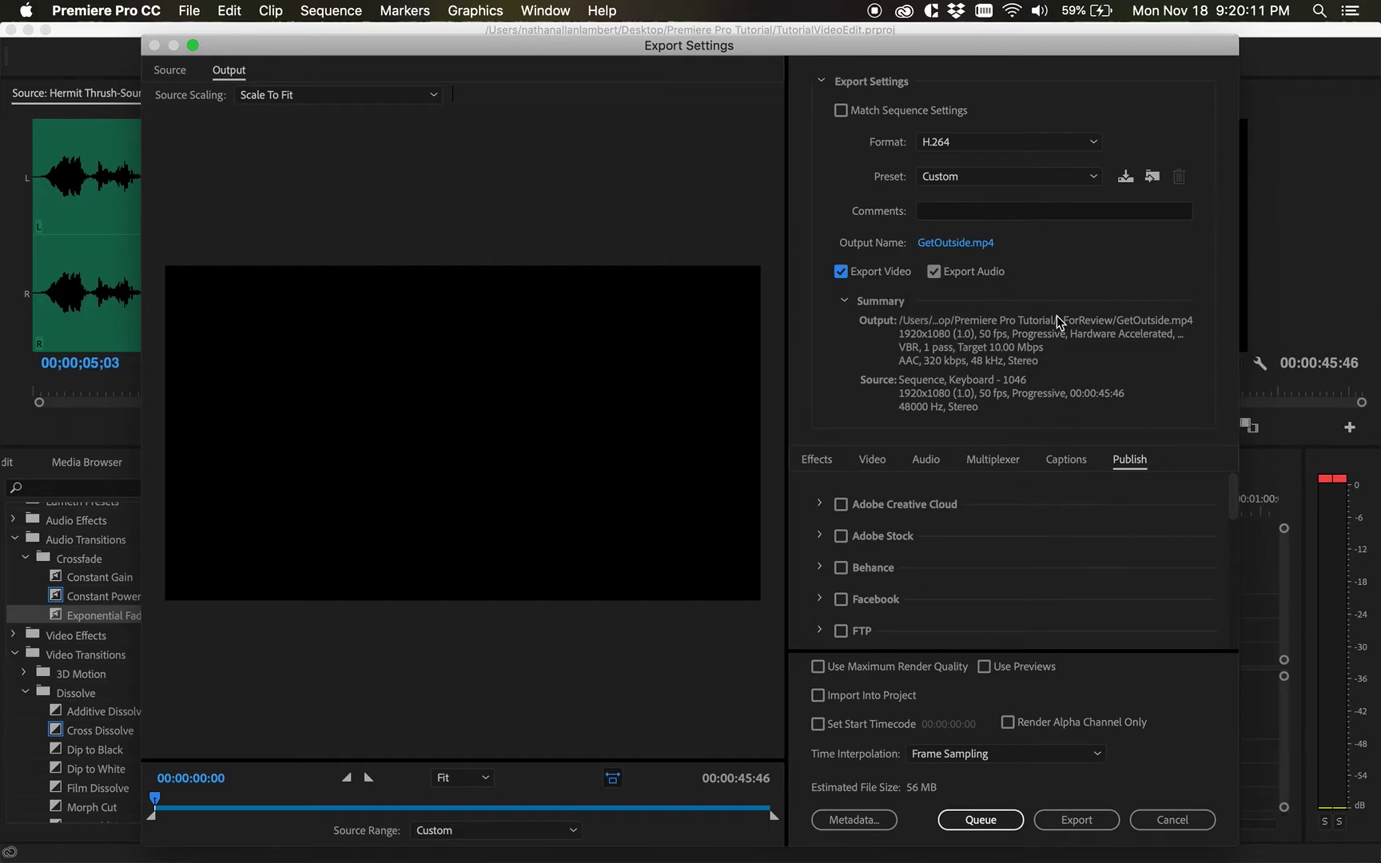
# Examine the export's Effects, Video, Audio, Multiplexer and Captions settings
pyautogui.click(817, 462)
pyautogui.click(873, 461)
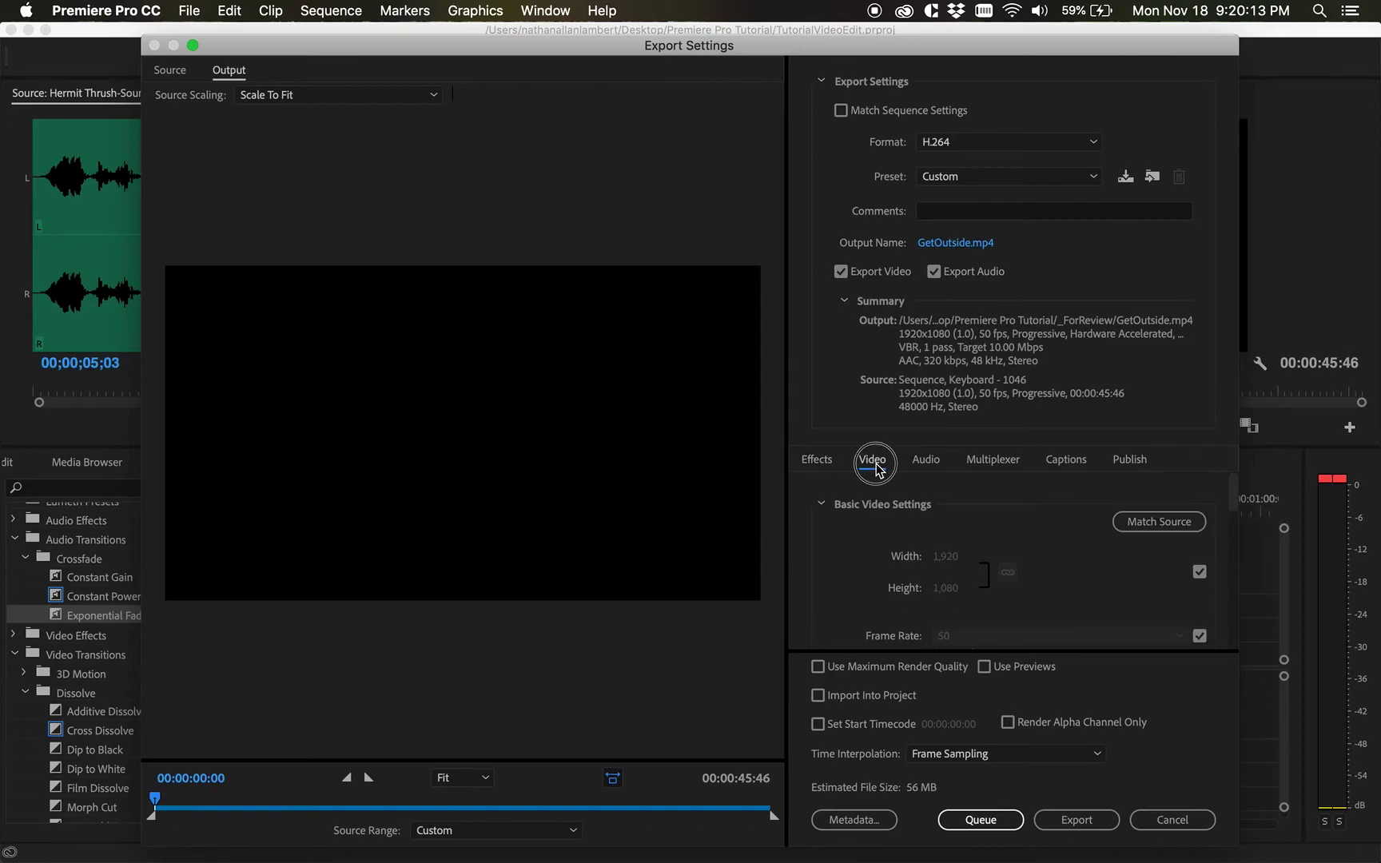
pyautogui.click(927, 462)
pyautogui.scroll(-3, 1030, 535)
pyautogui.scroll(3, 999, 496)
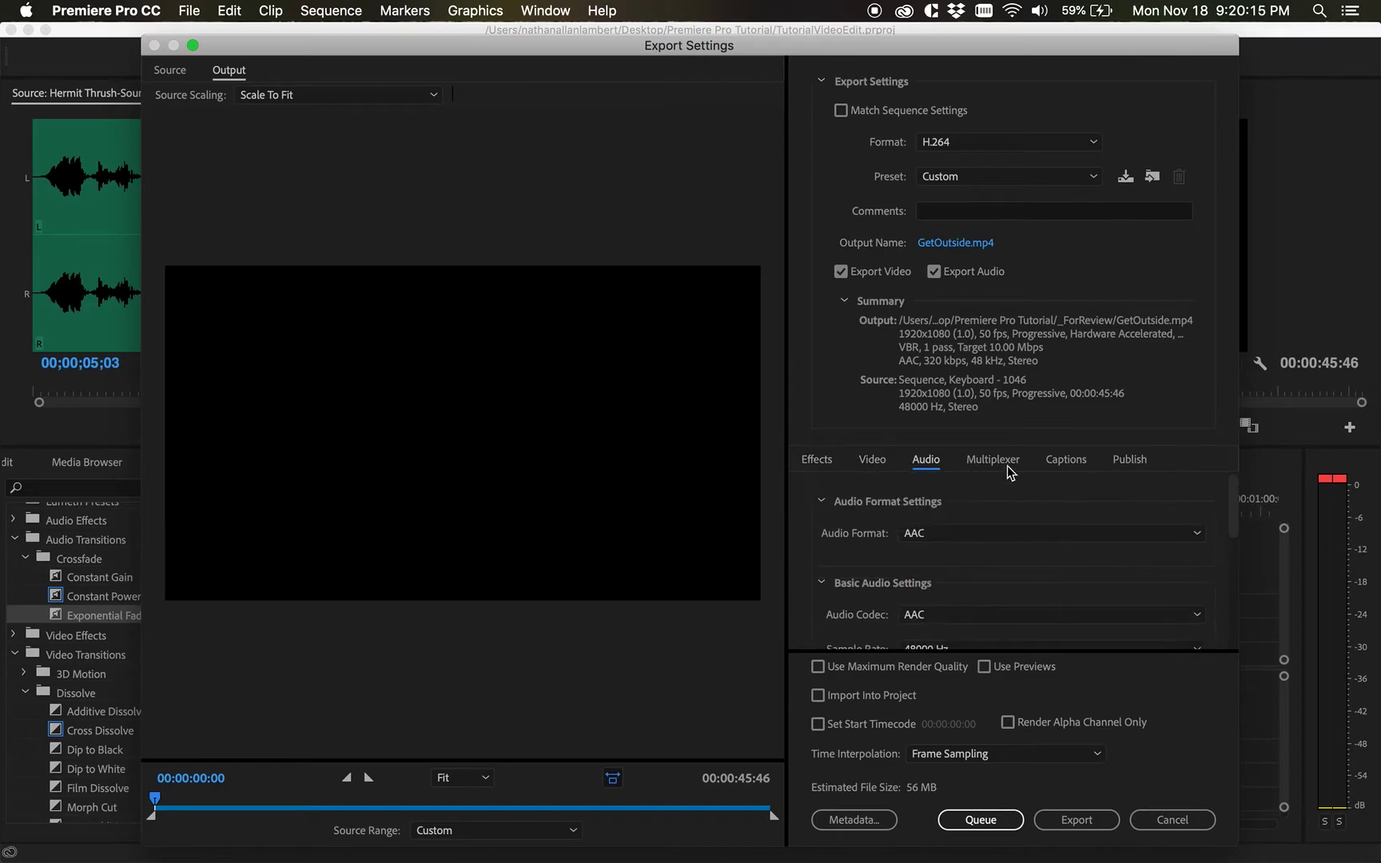
pyautogui.click(992, 459)
pyautogui.click(1051, 477)
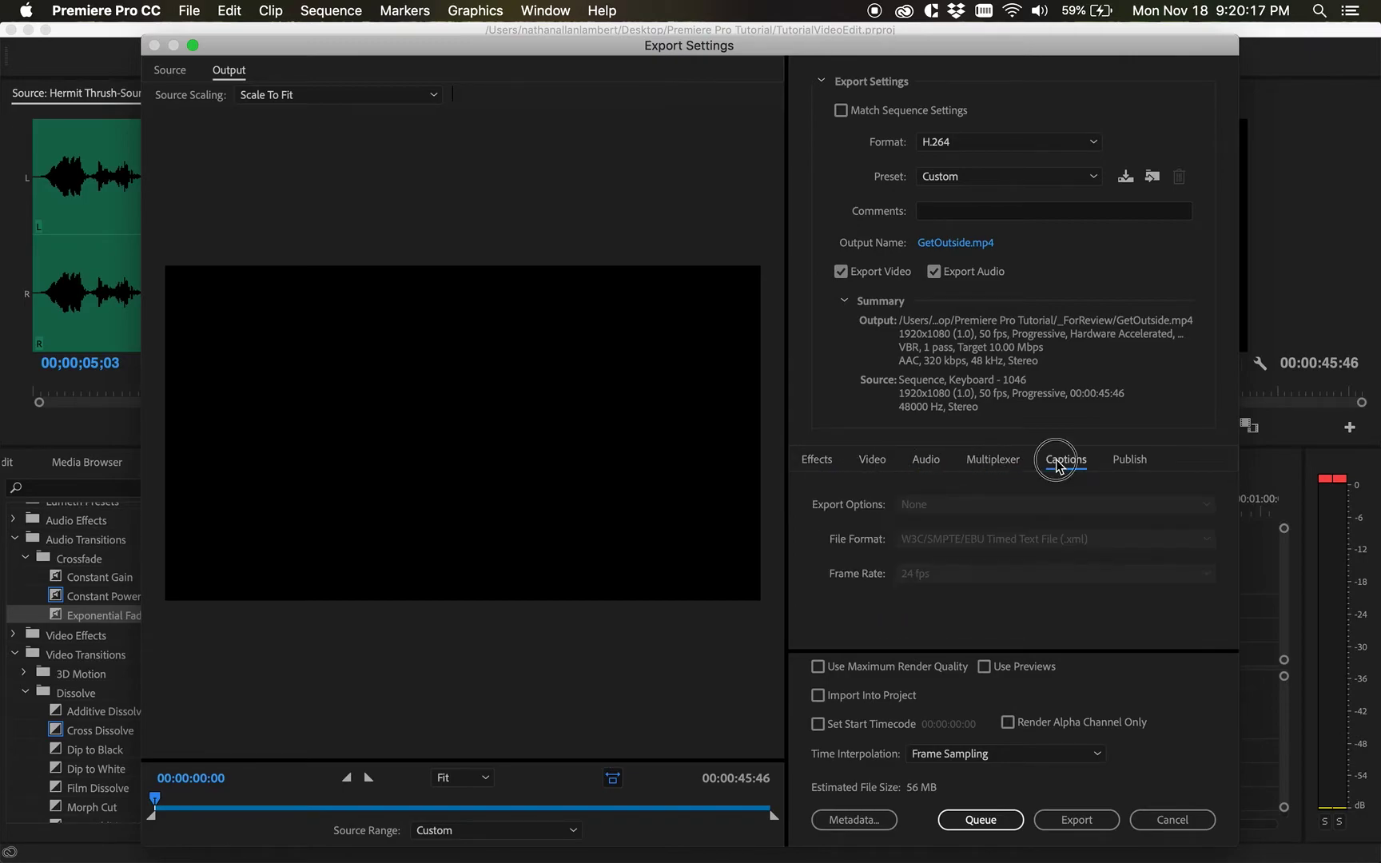
# Check the Publish settings, return to the Effects settings, and export the sequence directly as GetOutside.mp4
pyautogui.click(1119, 464)
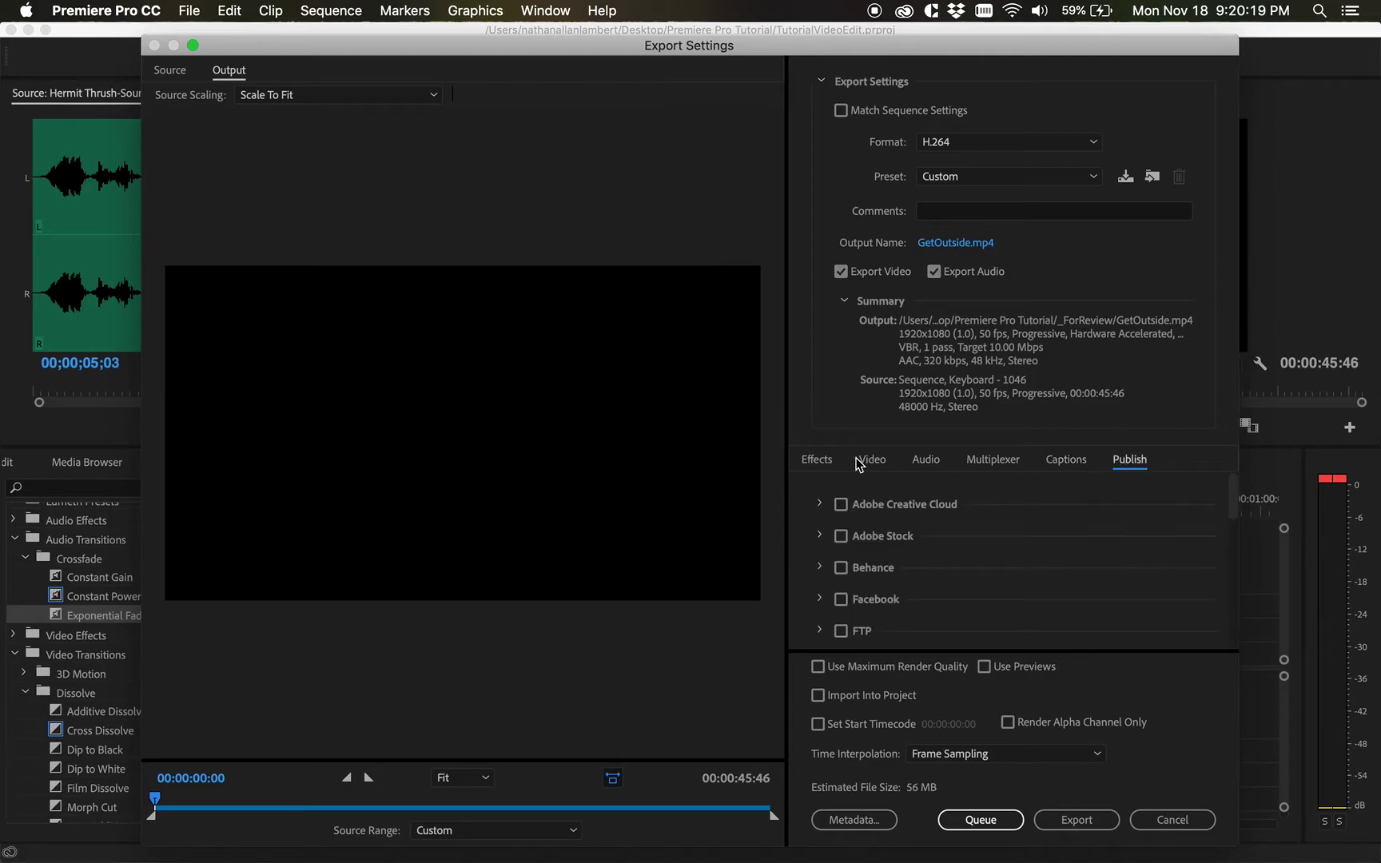
pyautogui.click(831, 464)
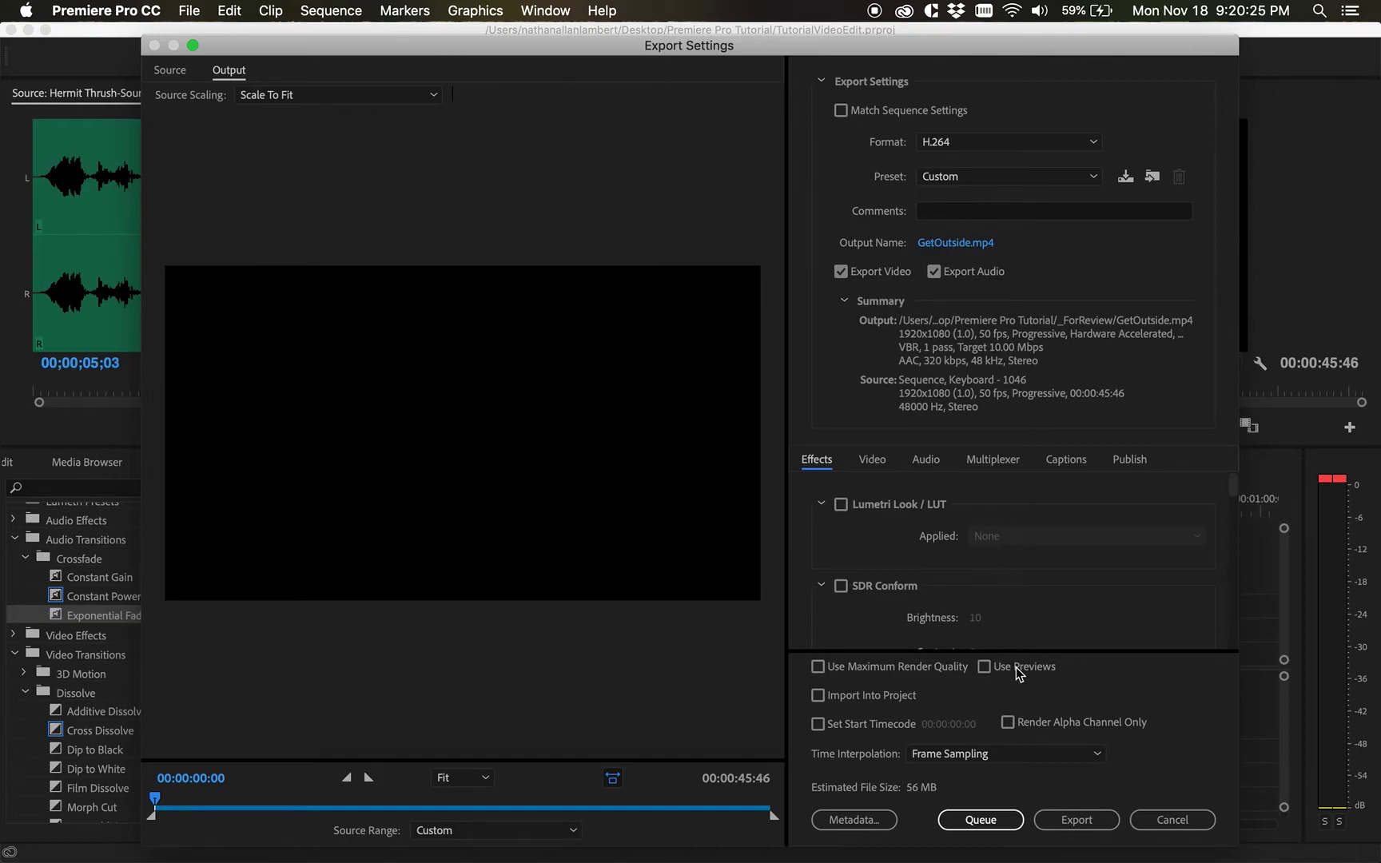
pyautogui.click(992, 820)
pyautogui.click(1075, 820)
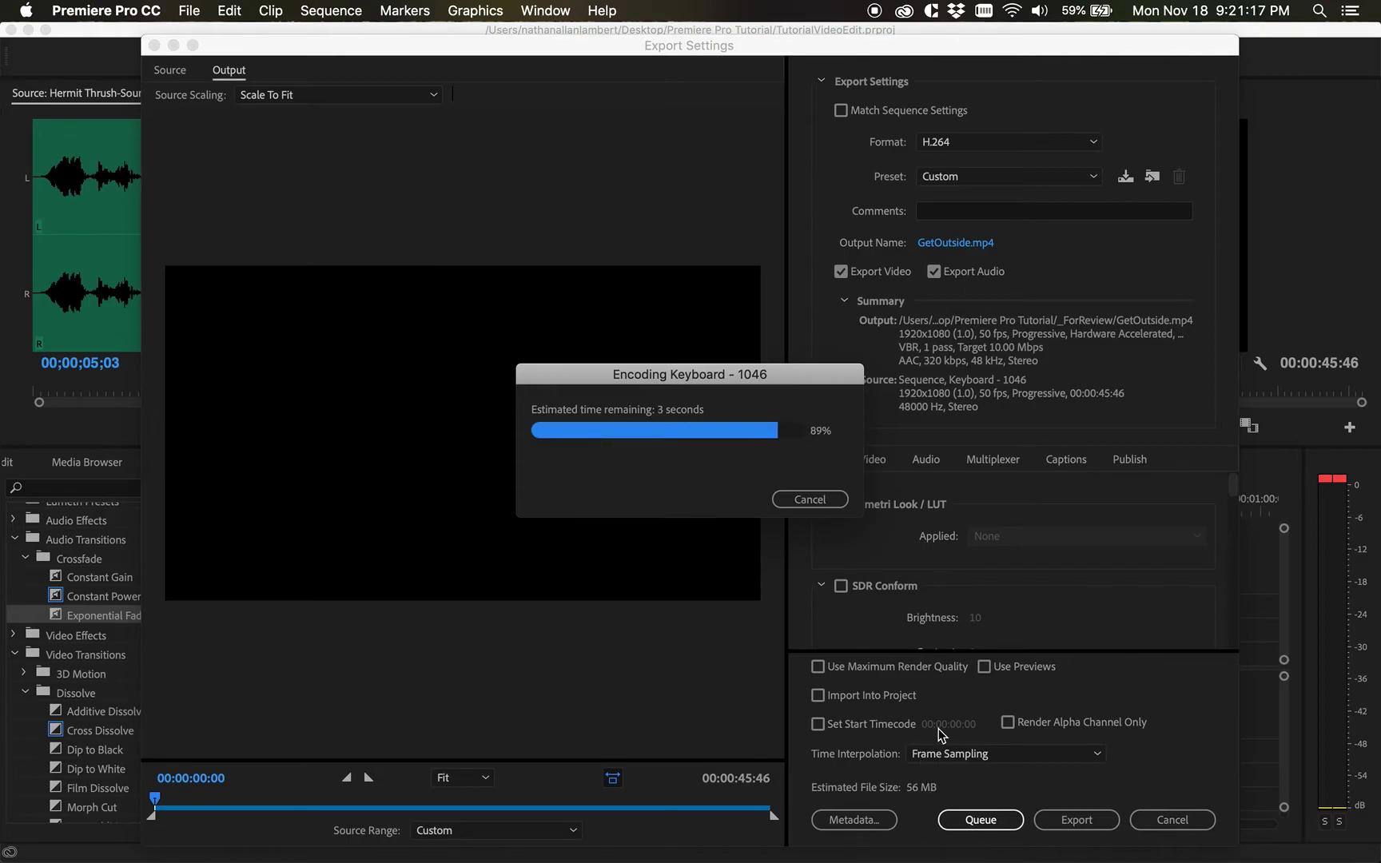
pyautogui.moveTo(759, 382); pyautogui.dragTo(734, 370)
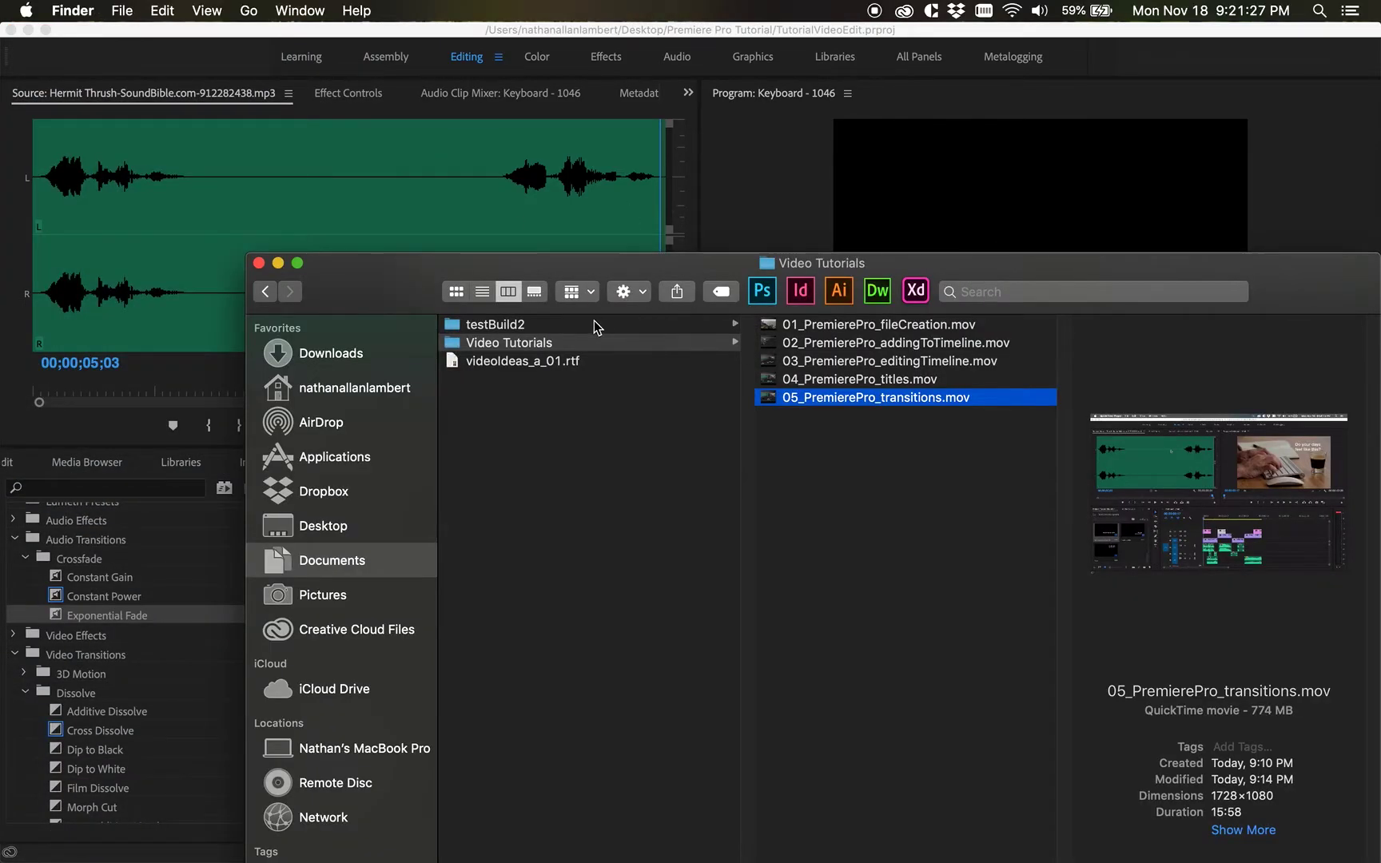
pyautogui.click(601, 342)
pyautogui.press('super+bracketleft')
pyautogui.press('super+bracketleft')
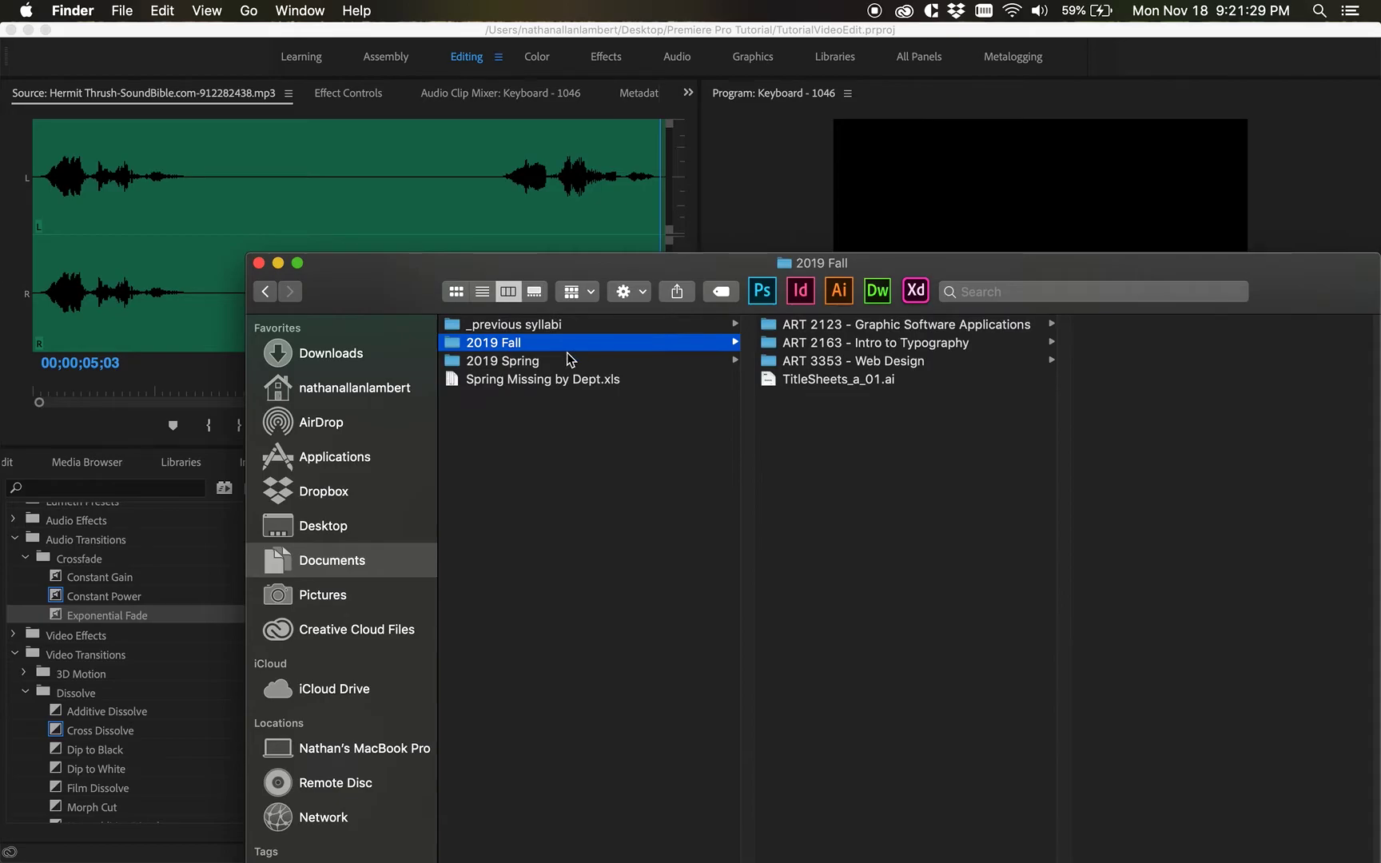
pyautogui.press('super+w')
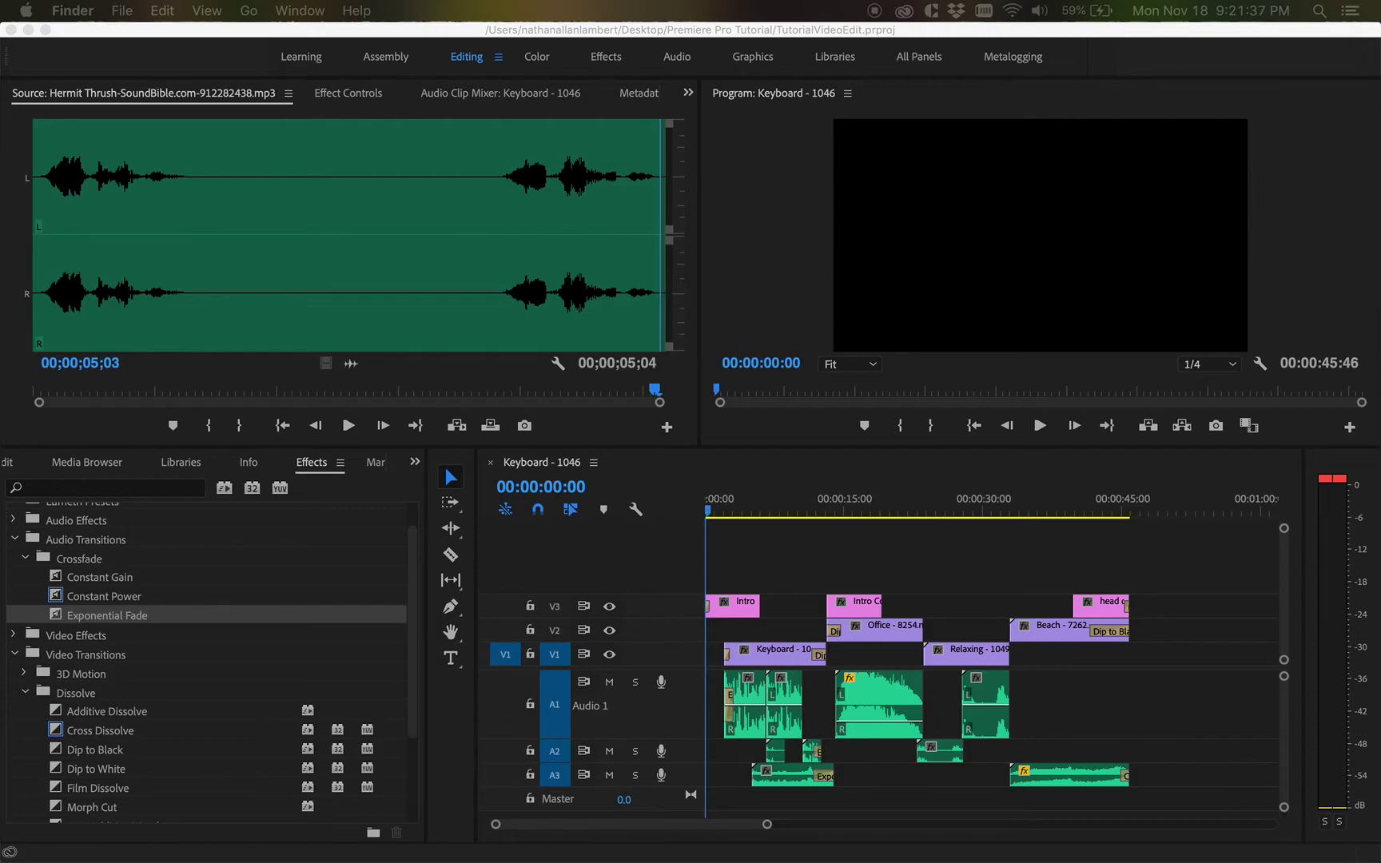
# Minimize the Premiere Pro window and go up from the Audio folder to the Premiere Pro Tutorial folder in Finder
pyautogui.click(27, 35)
pyautogui.click(28, 30)
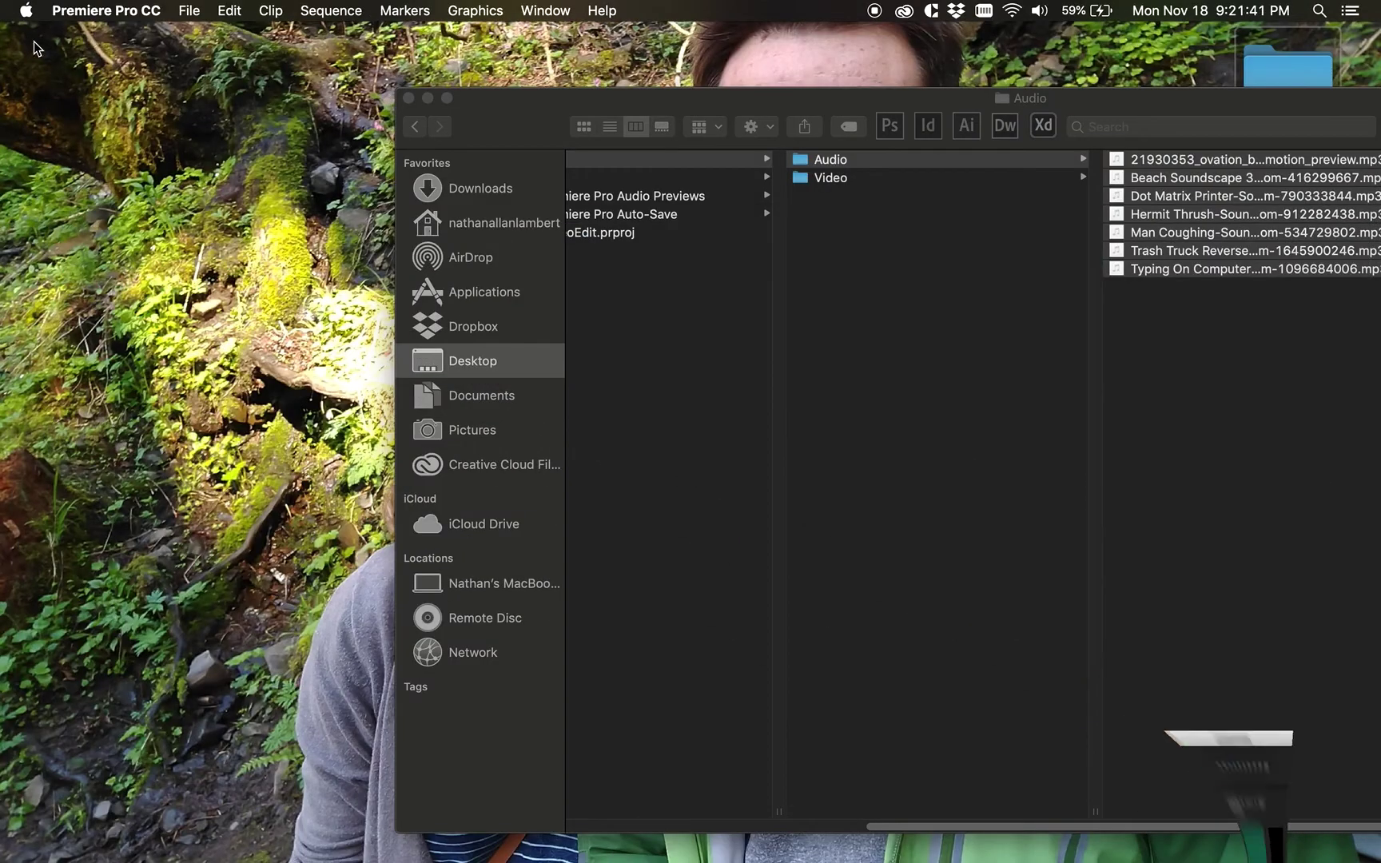
pyautogui.moveTo(686, 111); pyautogui.dragTo(499, 93)
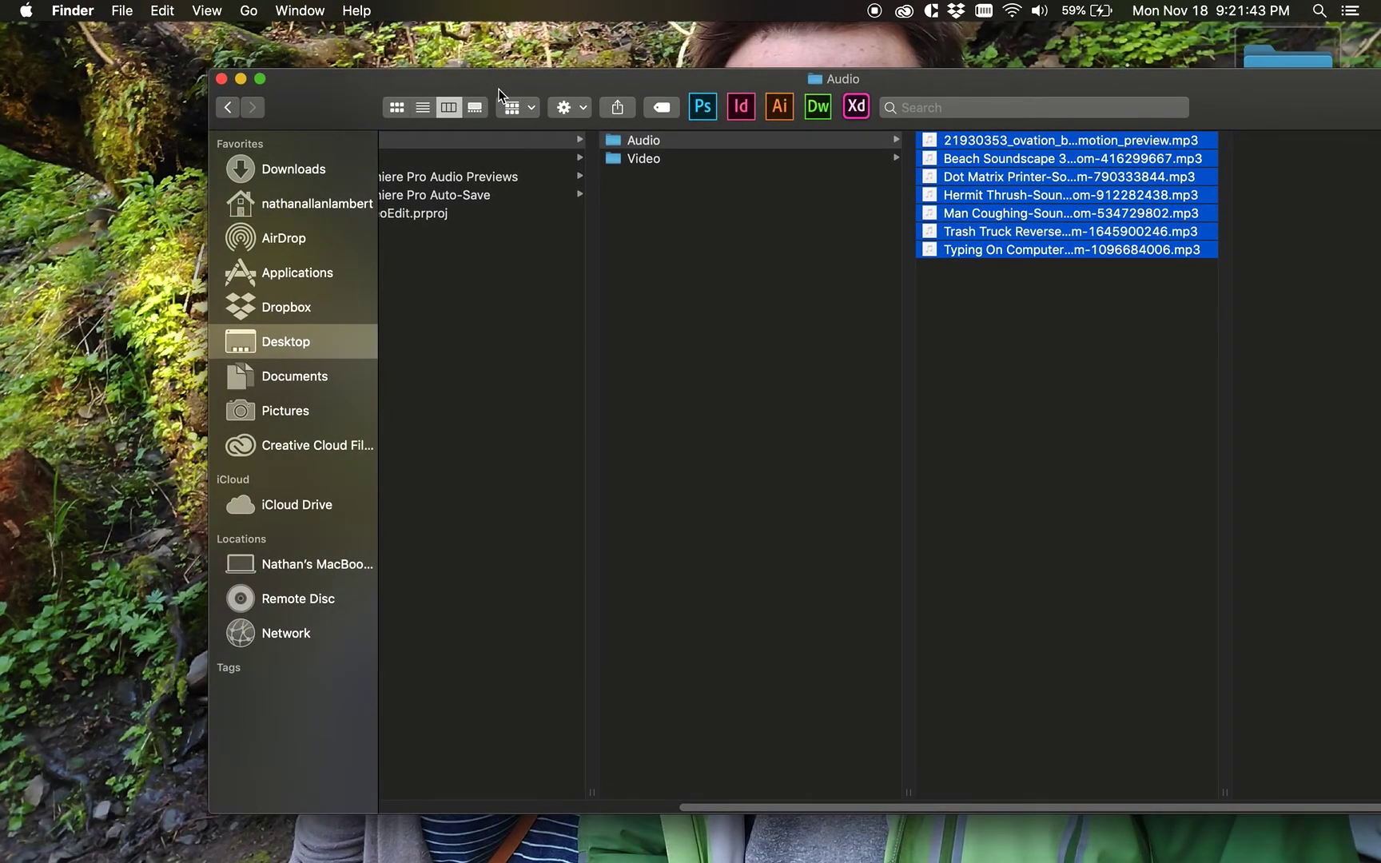
pyautogui.press('Left')
pyautogui.press('Left')
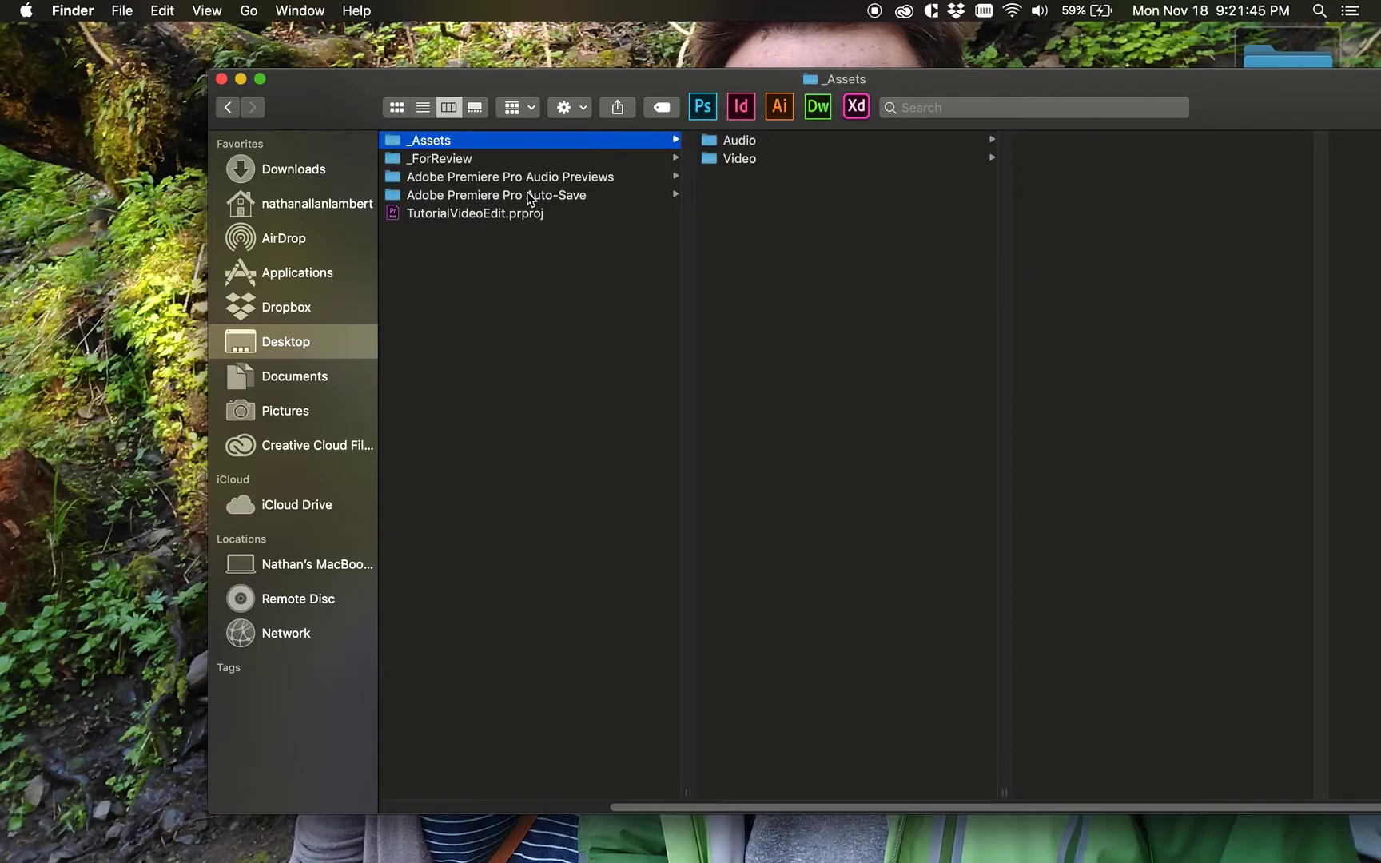
pyautogui.press('Down')
pyautogui.press('Left')
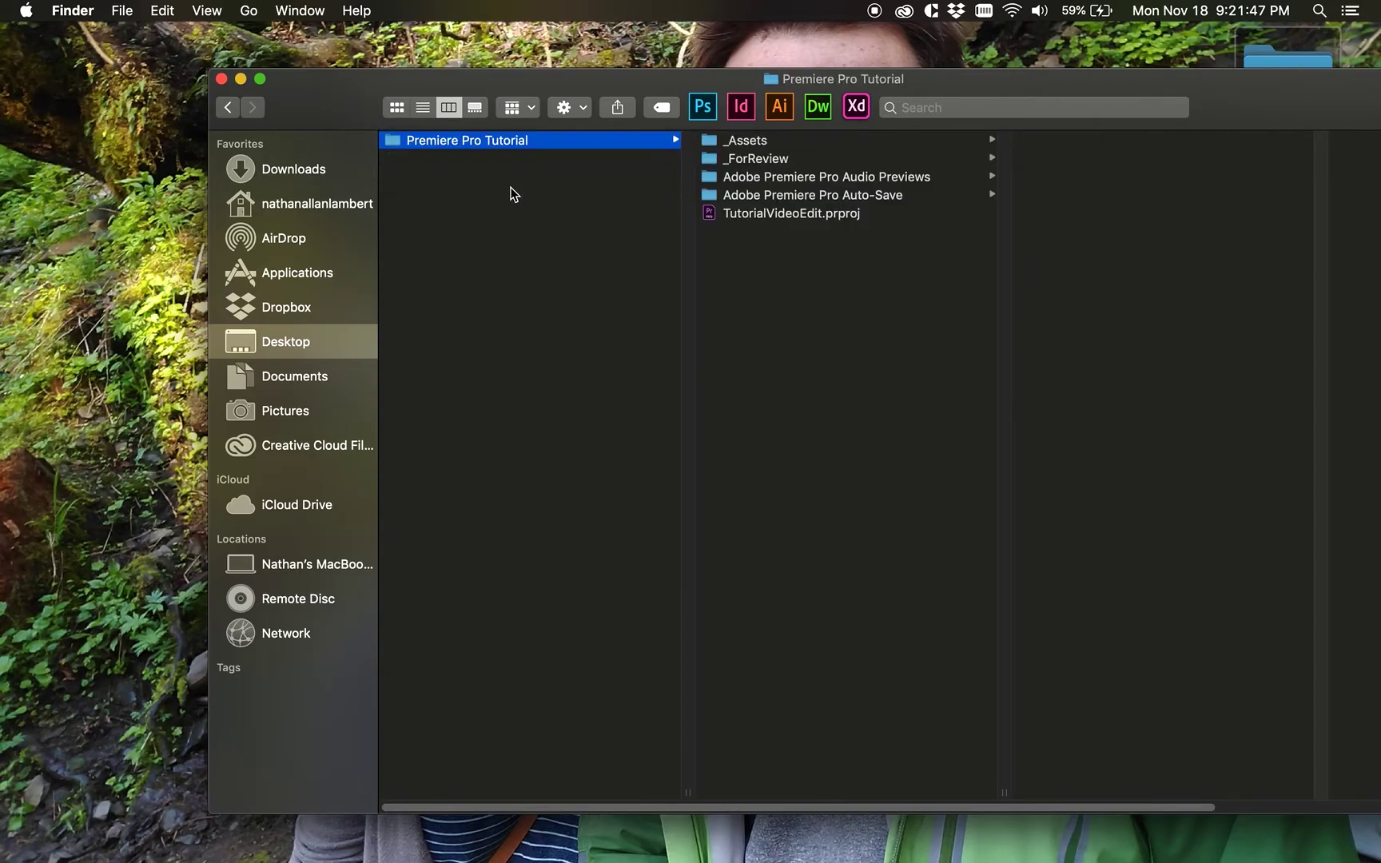
# Examine the TutorialVideoEdit.prproj file and the contents of the Audio Previews and Auto-Save folders
pyautogui.click(800, 214)
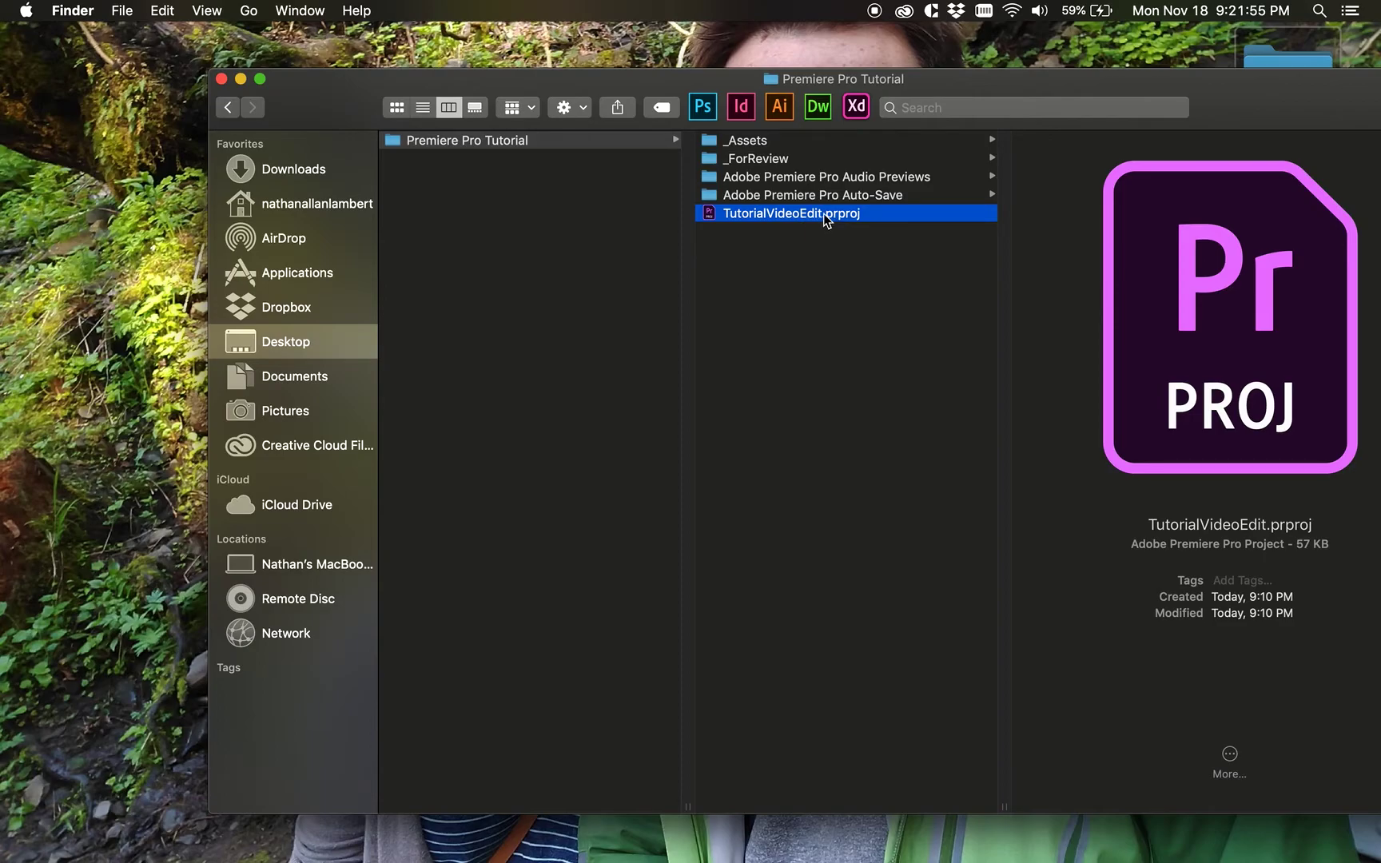
pyautogui.click(807, 178)
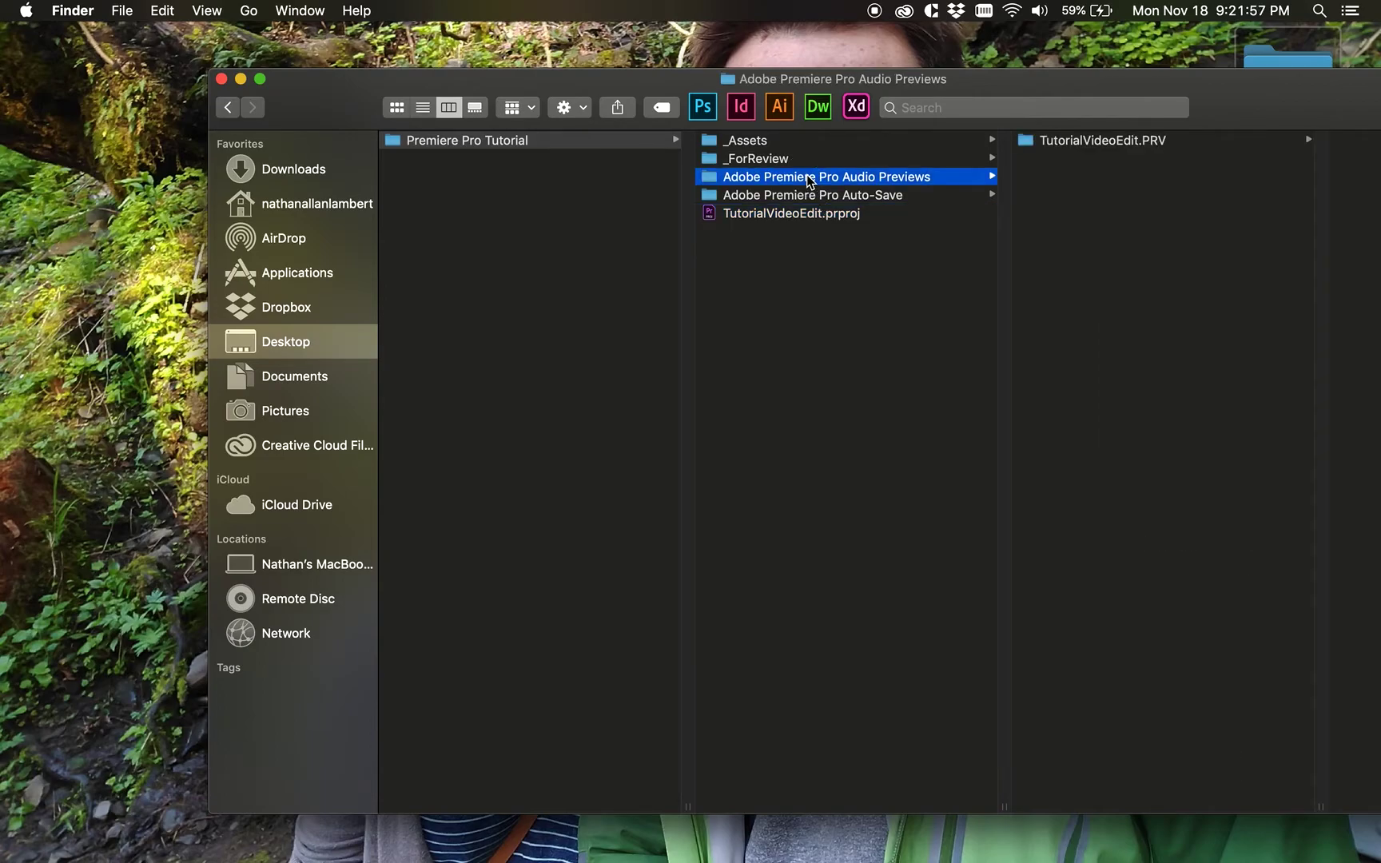
pyautogui.hotkey('shift', 'Down')
pyautogui.click(808, 178)
pyautogui.press('Right')
pyautogui.press('Left')
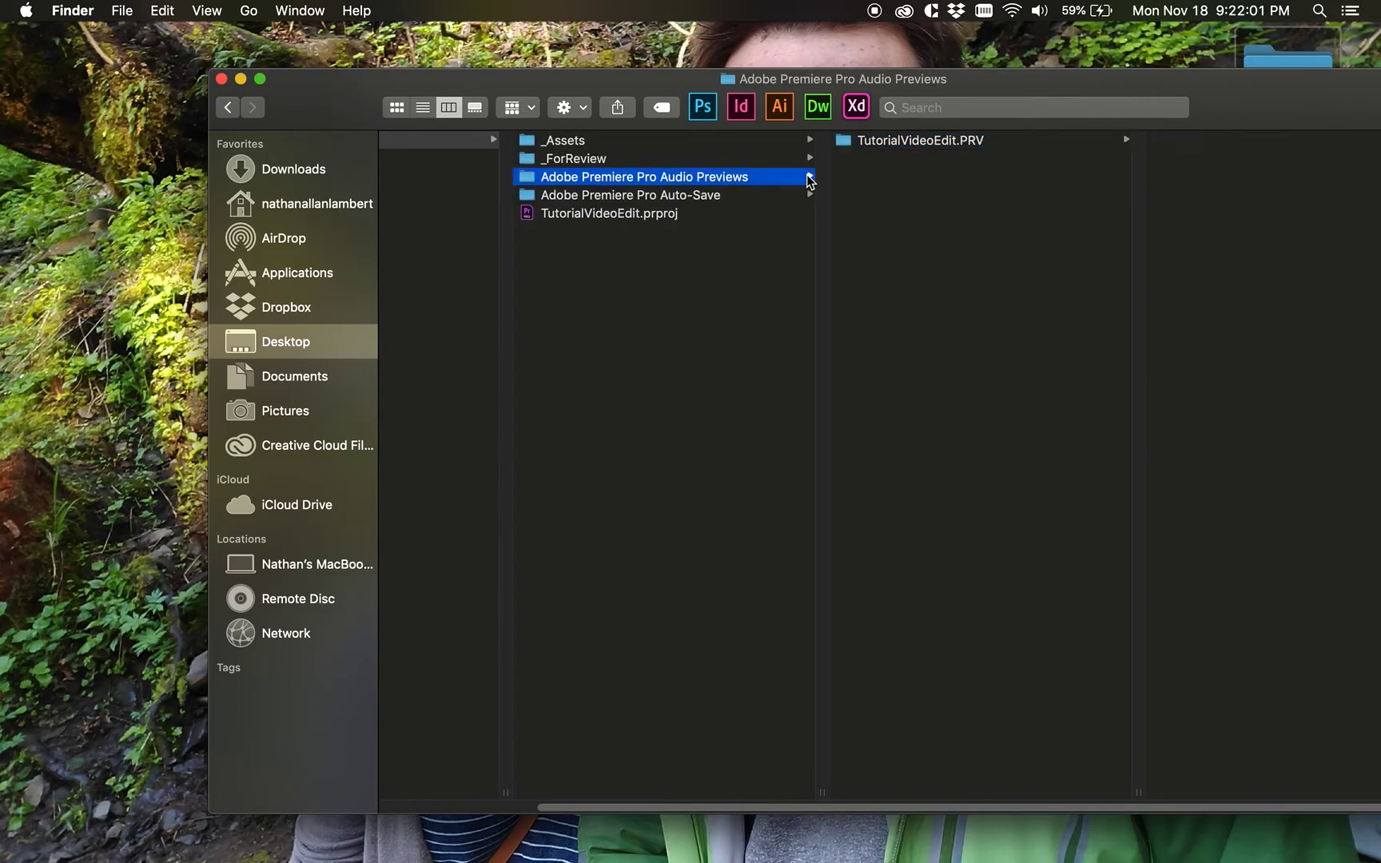
pyautogui.press('Down')
pyautogui.press('Right')
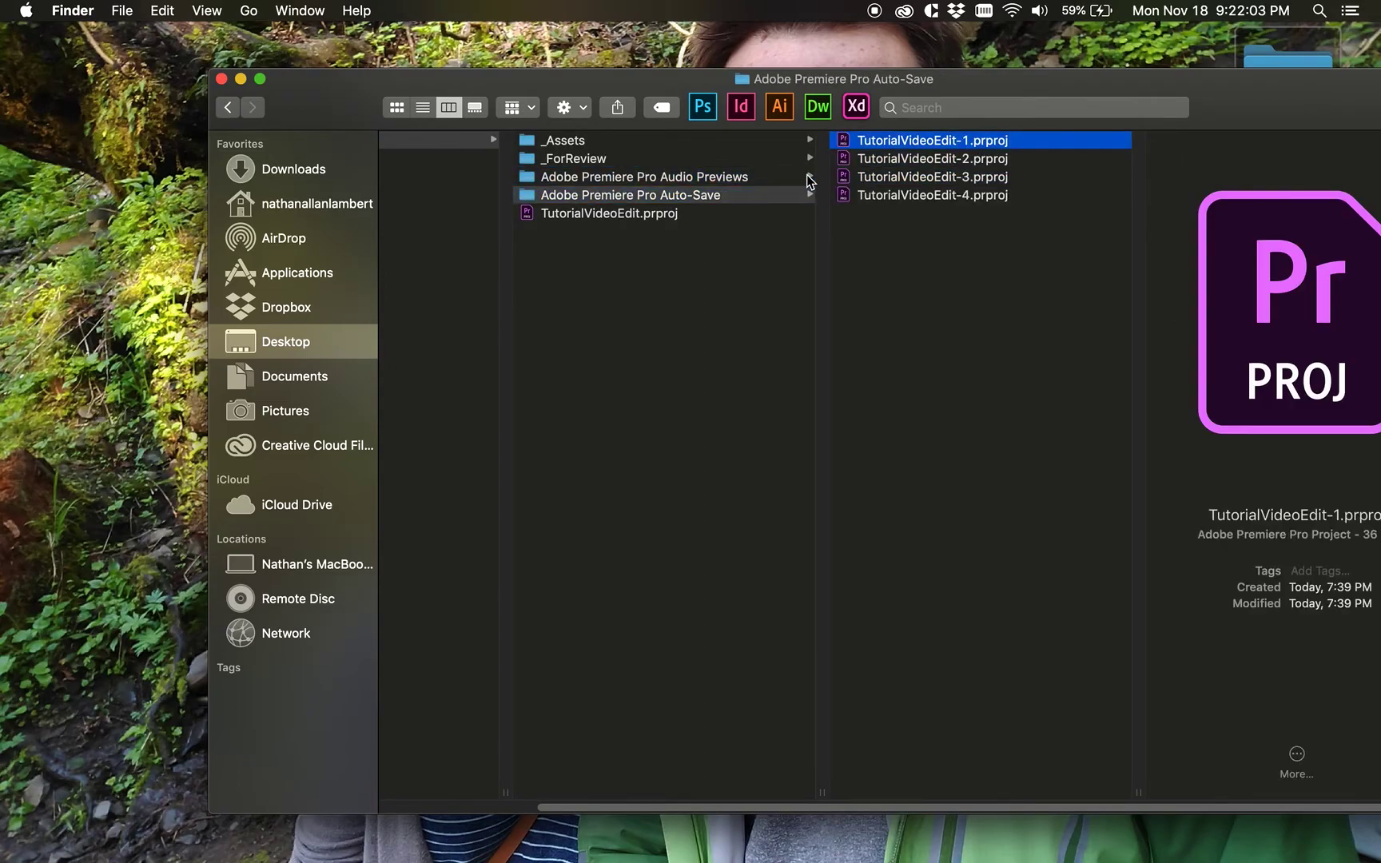
pyautogui.press('Down')
pyautogui.press('Left')
pyautogui.press('Down')
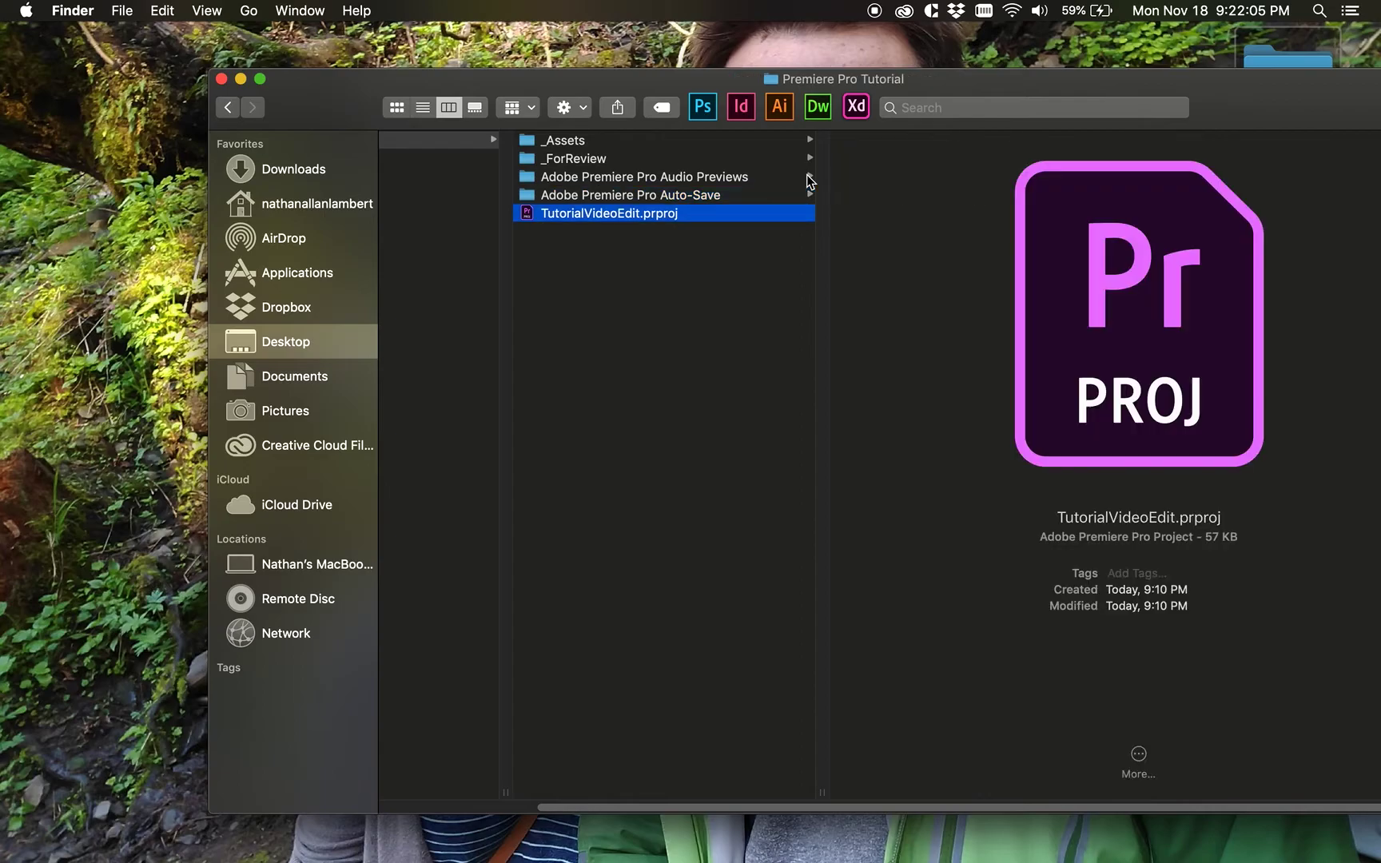
# Open the _ForReview folder and show the file details of GetOutside.mp4
pyautogui.moveTo(870, 83); pyautogui.dragTo(706, 48)
pyautogui.click(531, 120)
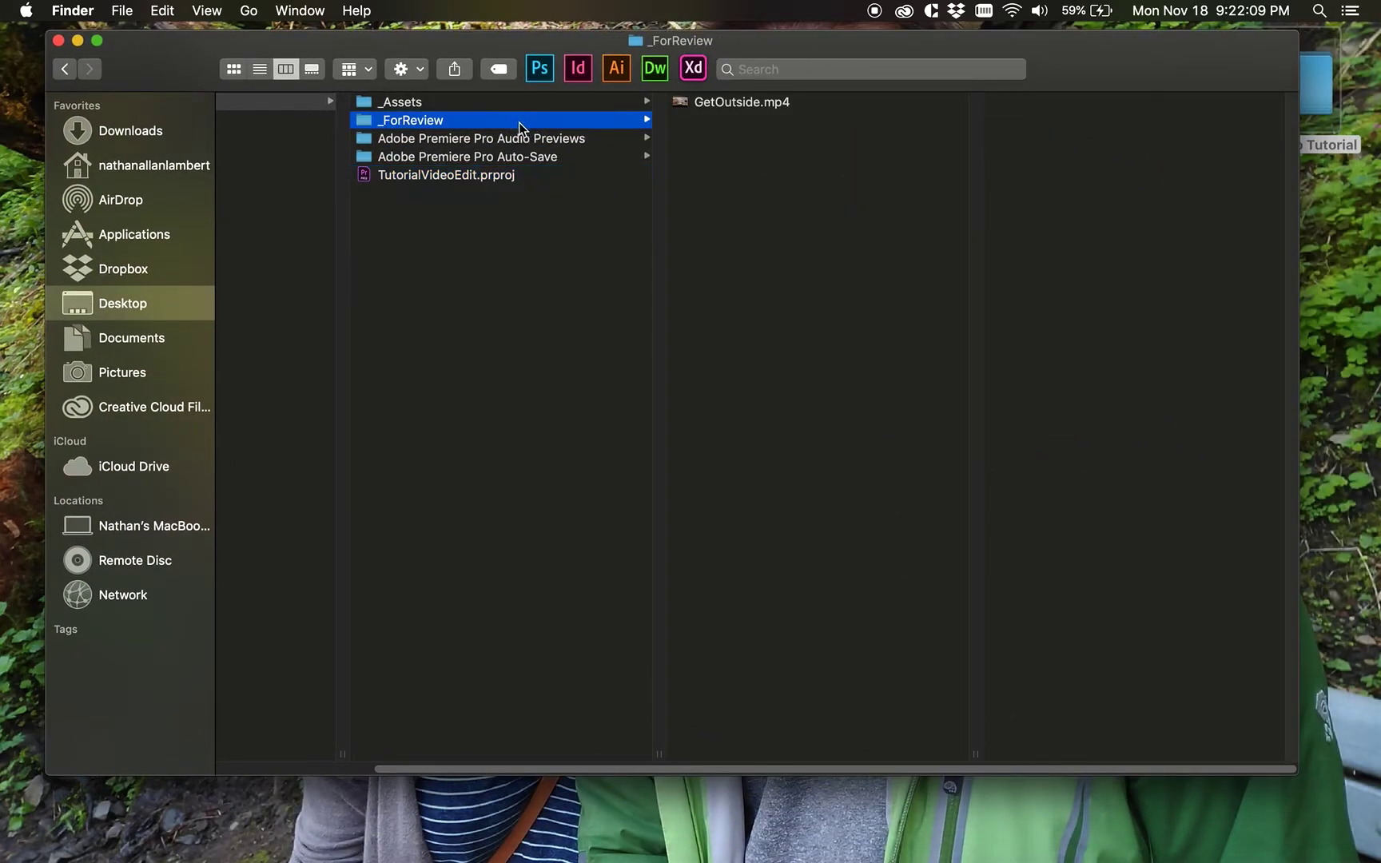
pyautogui.click(710, 102)
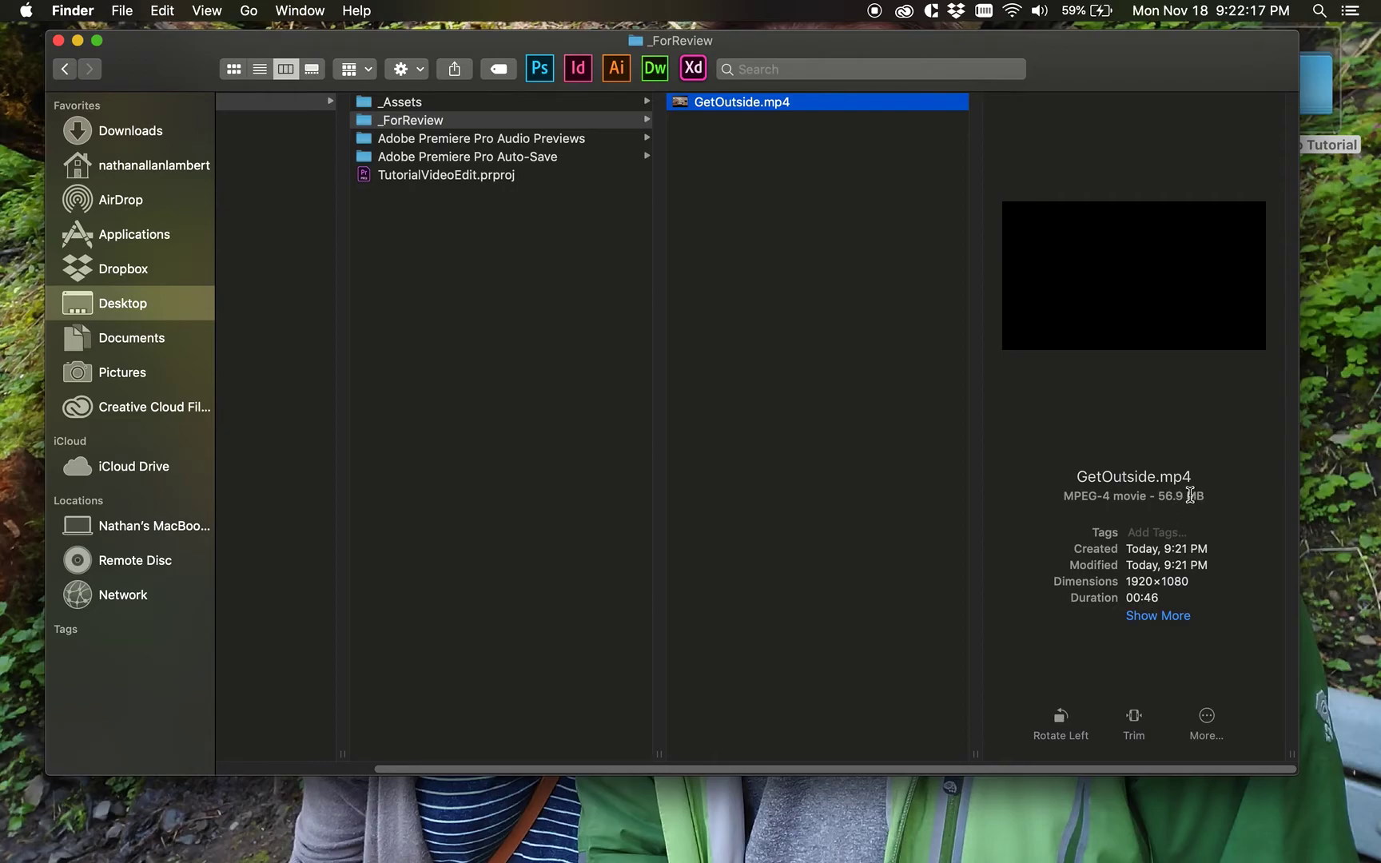
pyautogui.moveTo(891, 56); pyautogui.dragTo(895, 67)
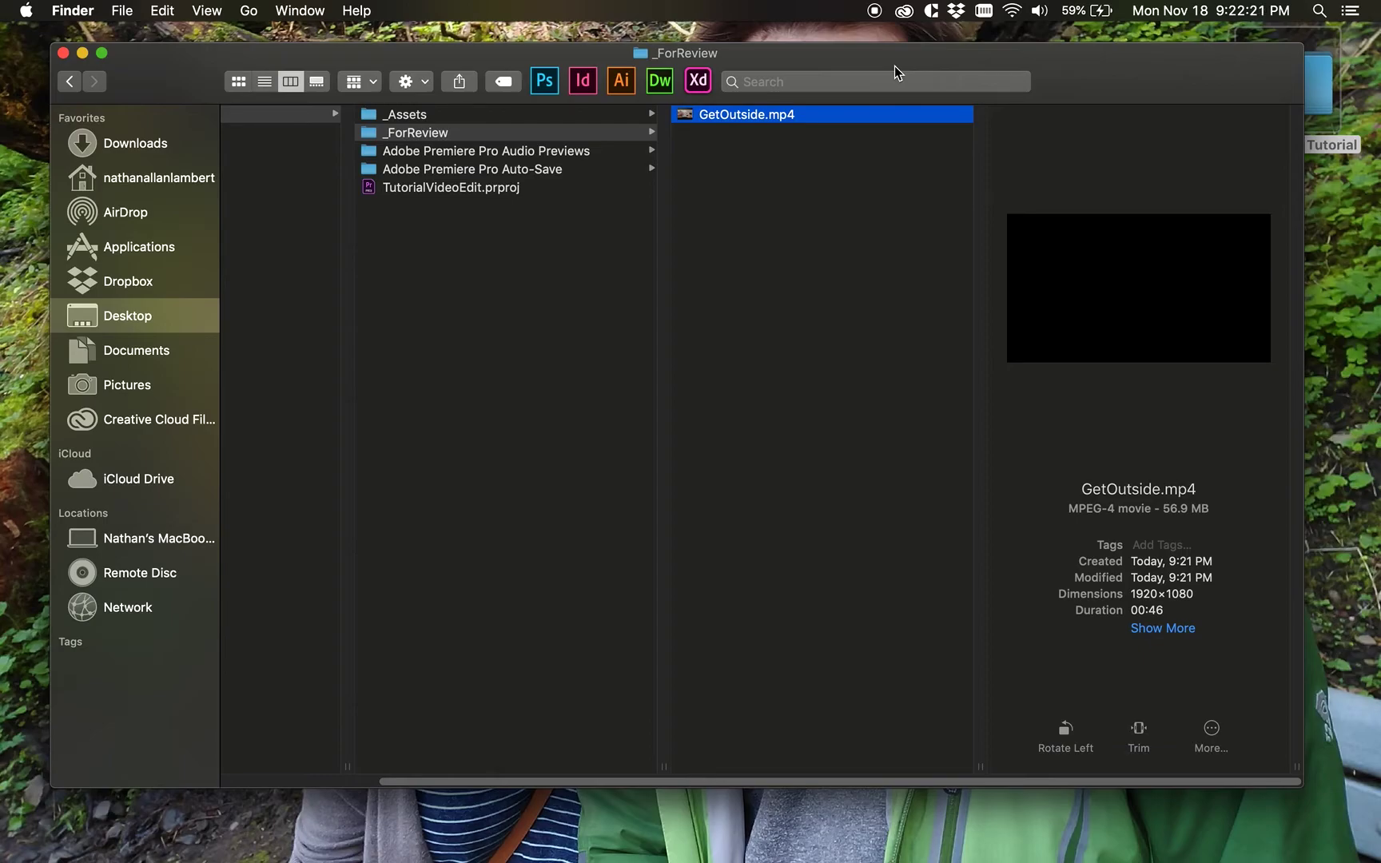
# Play the exported GetOutside.mp4 in a quick preview, close it, and reselect the file in the _ForReview folder
pyautogui.press('space')
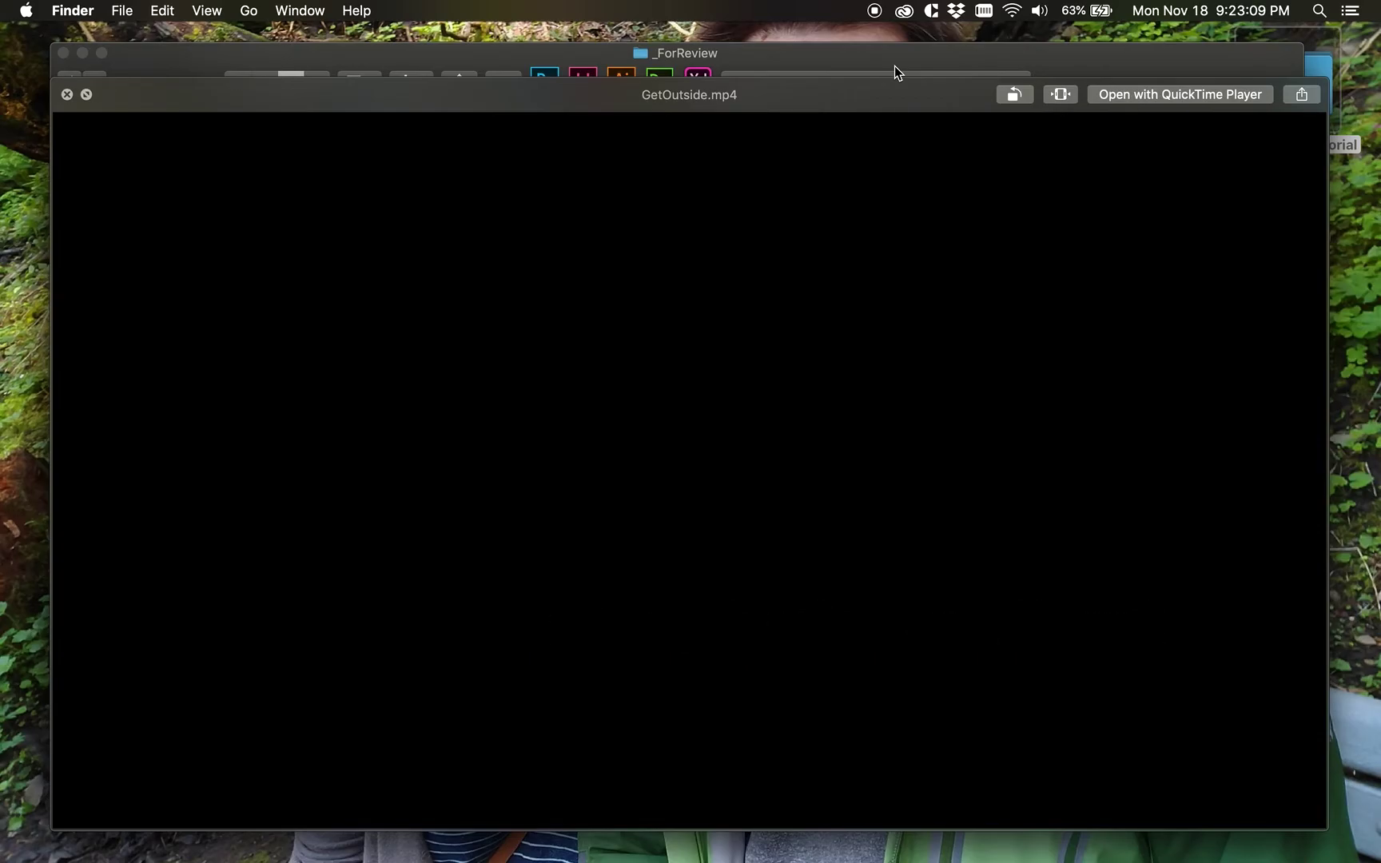
pyautogui.click(67, 94)
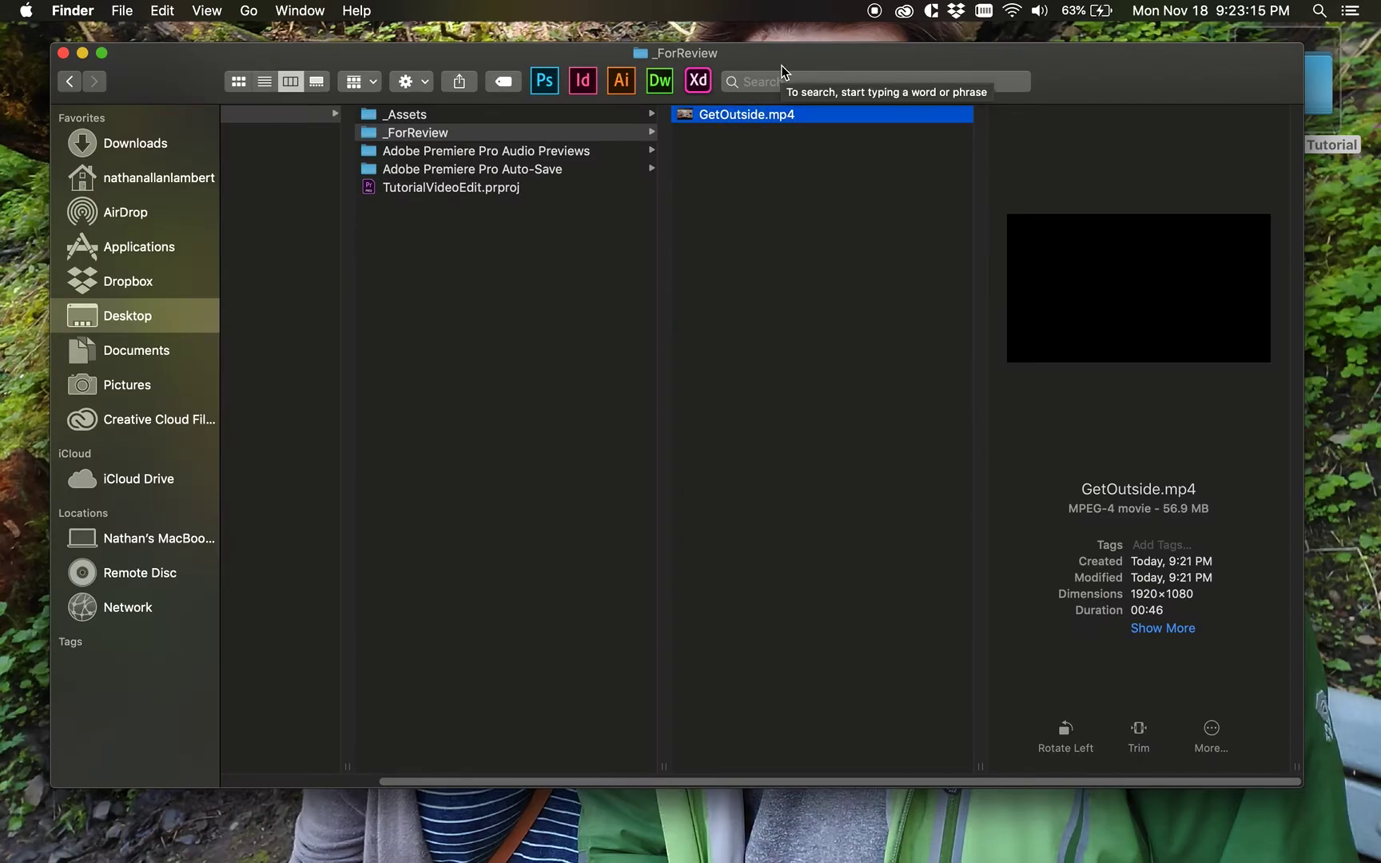
pyautogui.click(781, 158)
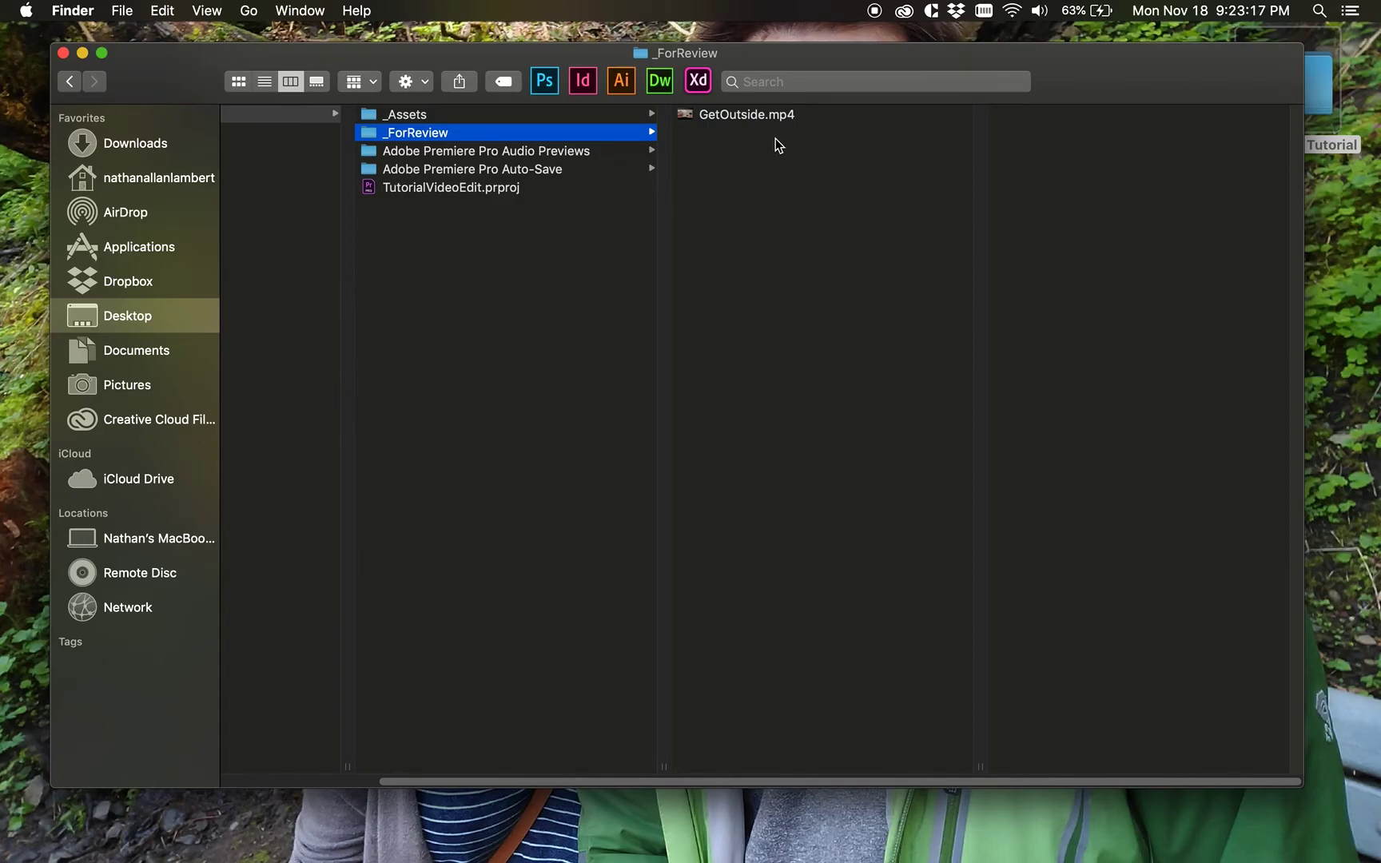
pyautogui.click(722, 116)
pyautogui.moveTo(1125, 313)
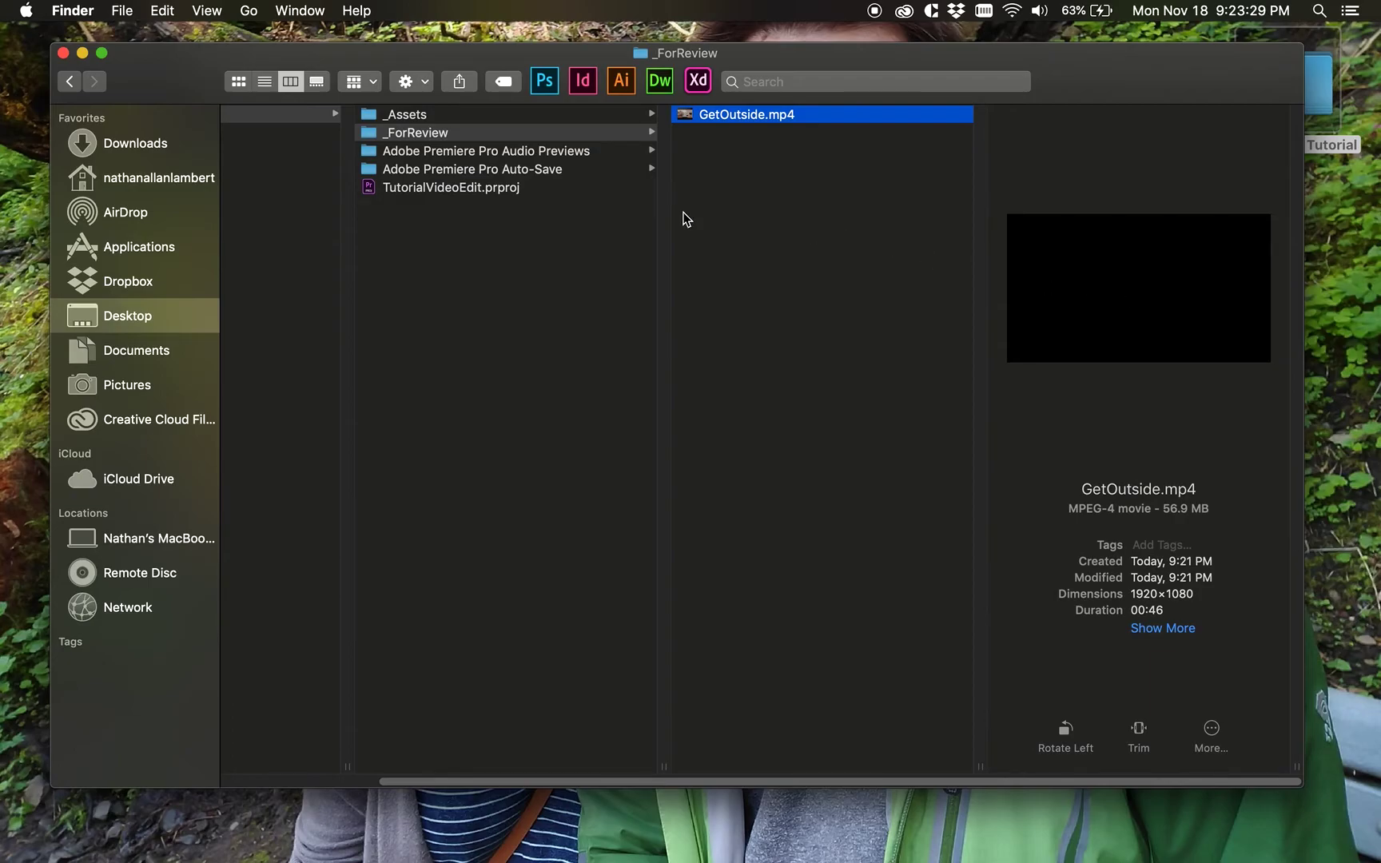
# Switch back to Premiere Pro and check the Keyboard - 1046 sequence at several points, ending at 00:00:37:10
pyautogui.click(1264, 835)
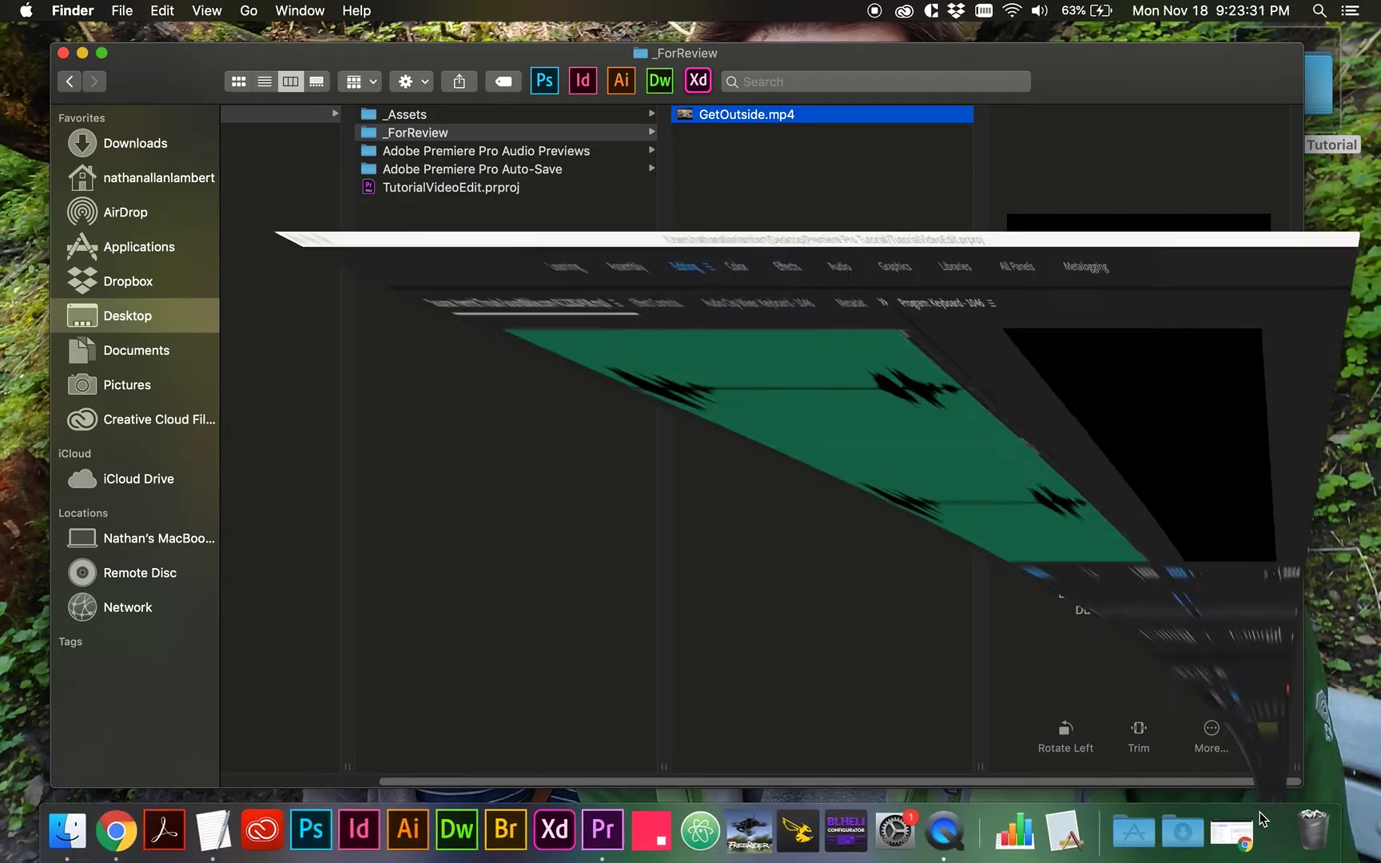
pyautogui.click(783, 510)
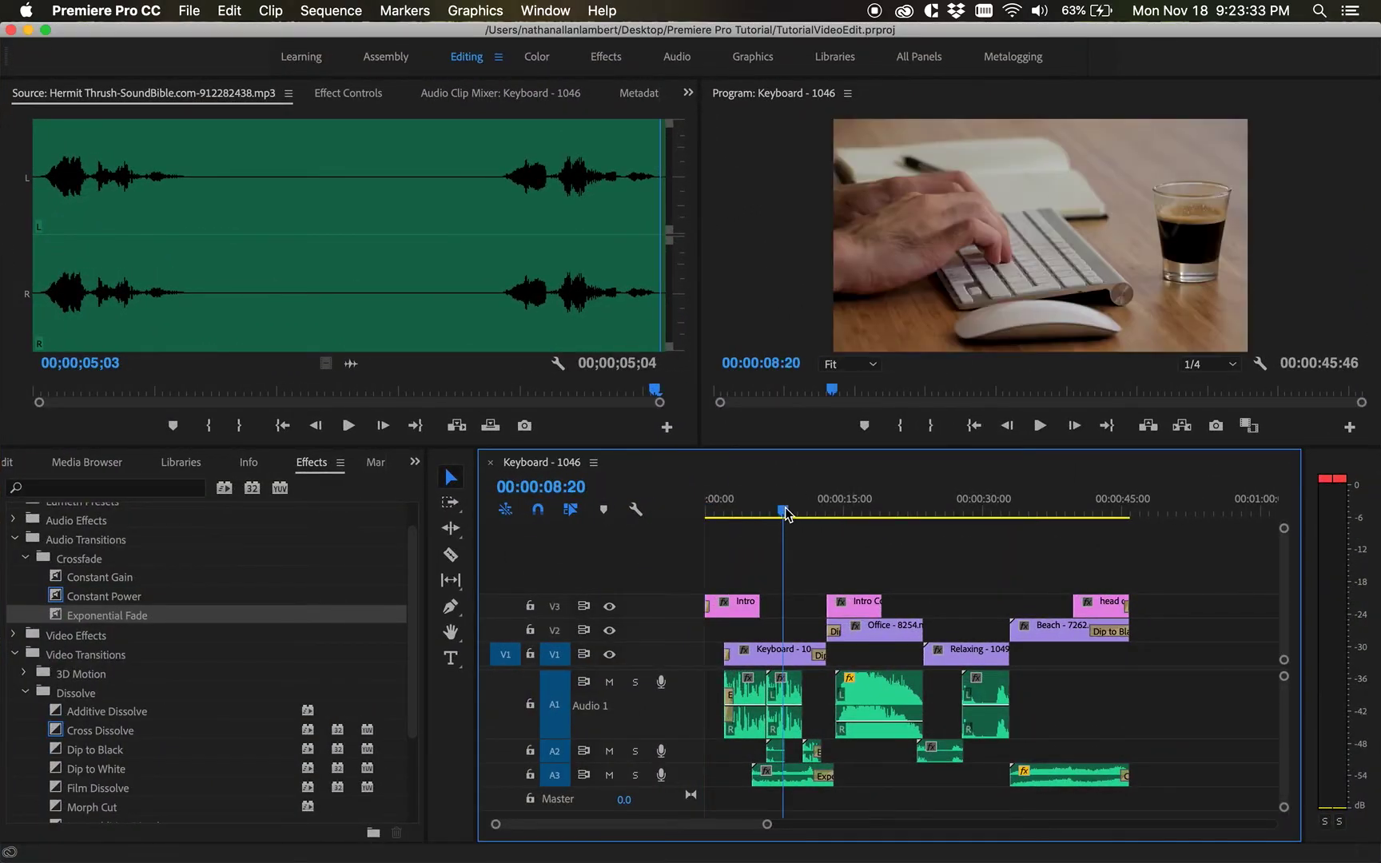
pyautogui.click(885, 510)
pyautogui.click(947, 510)
pyautogui.click(784, 510)
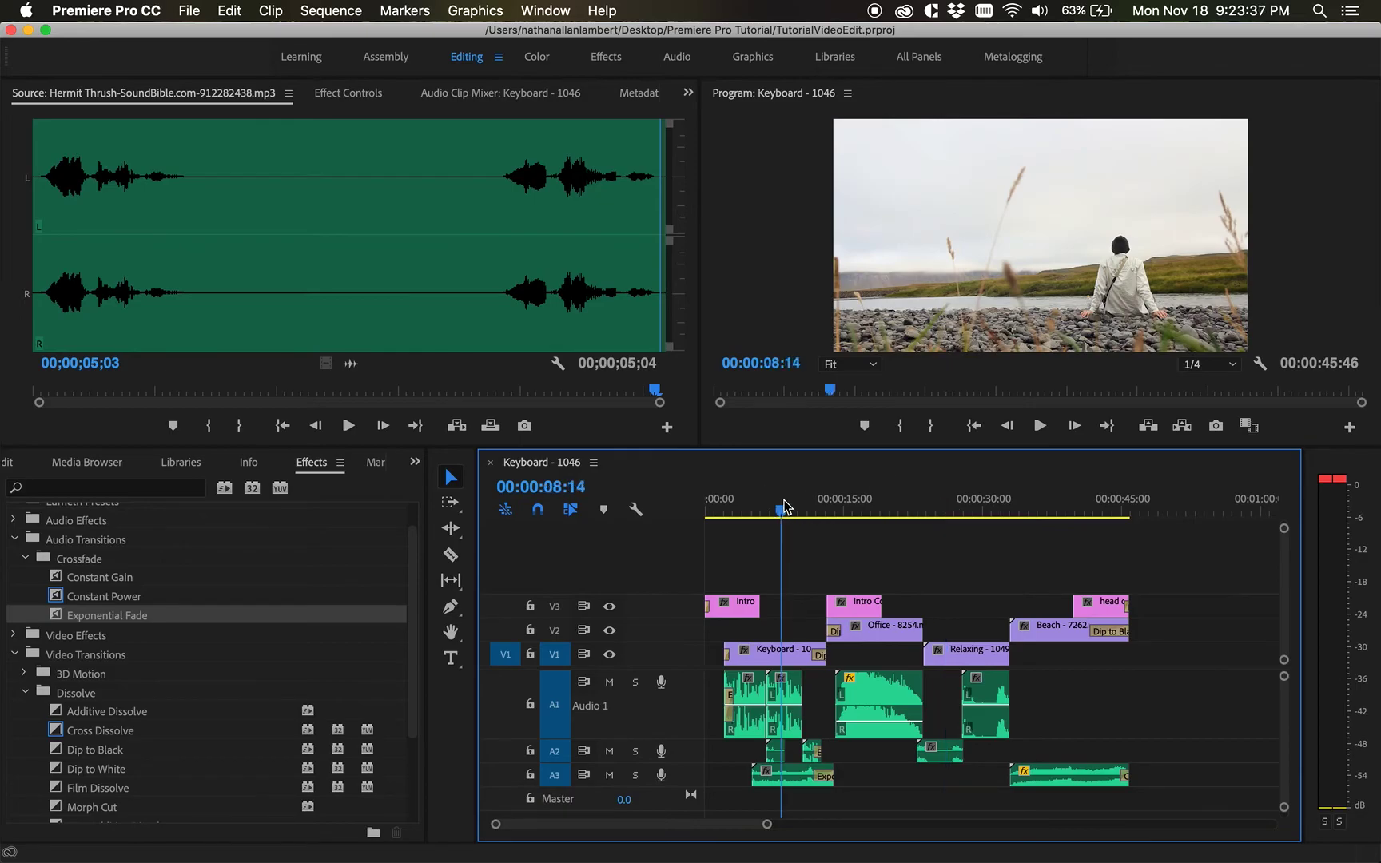
pyautogui.click(1049, 511)
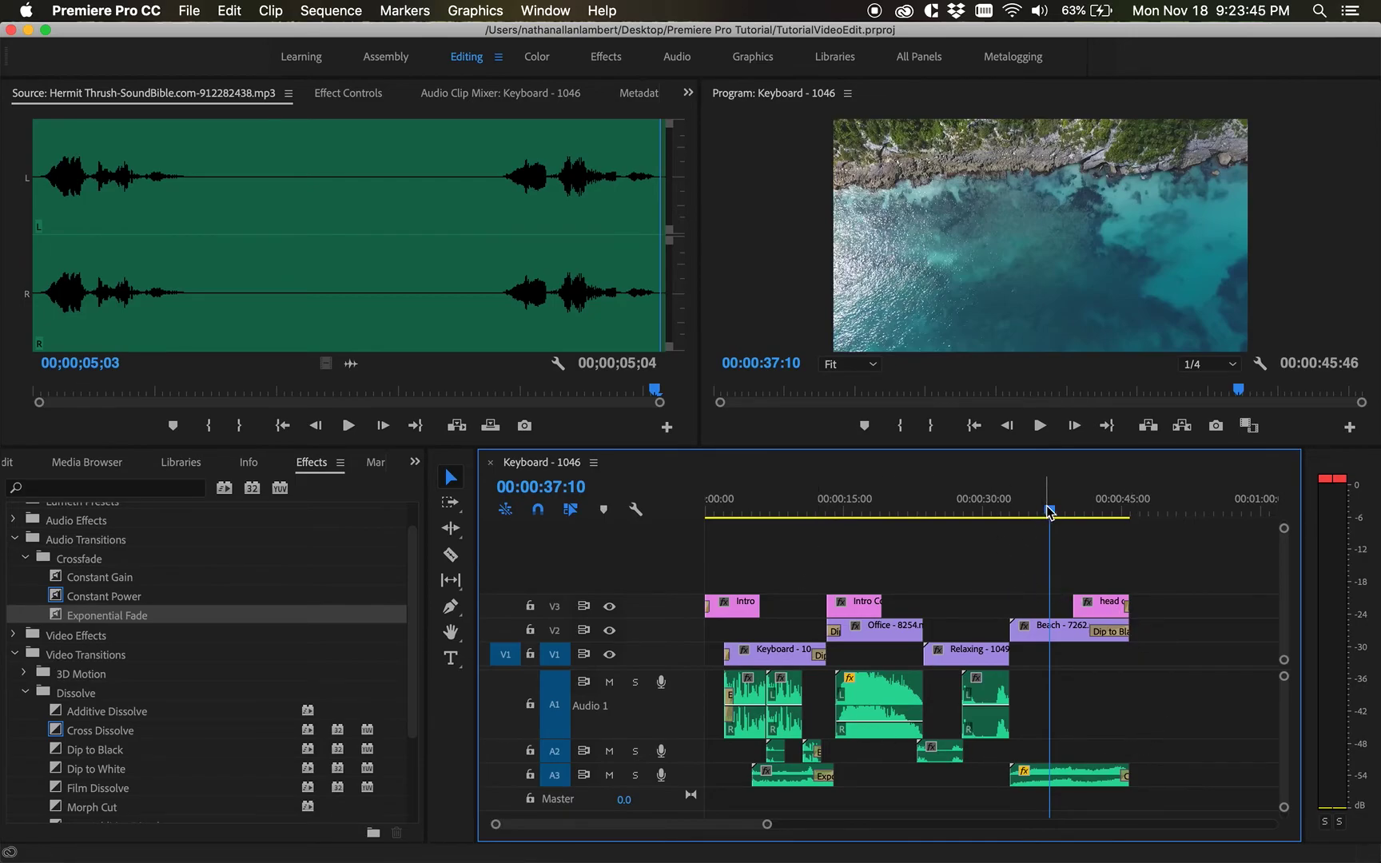
# Close the current project and reopen it from TutorialVideoEdit.prproj in Finder's Premiere Pro Tutorial folder
pyautogui.click(189, 10)
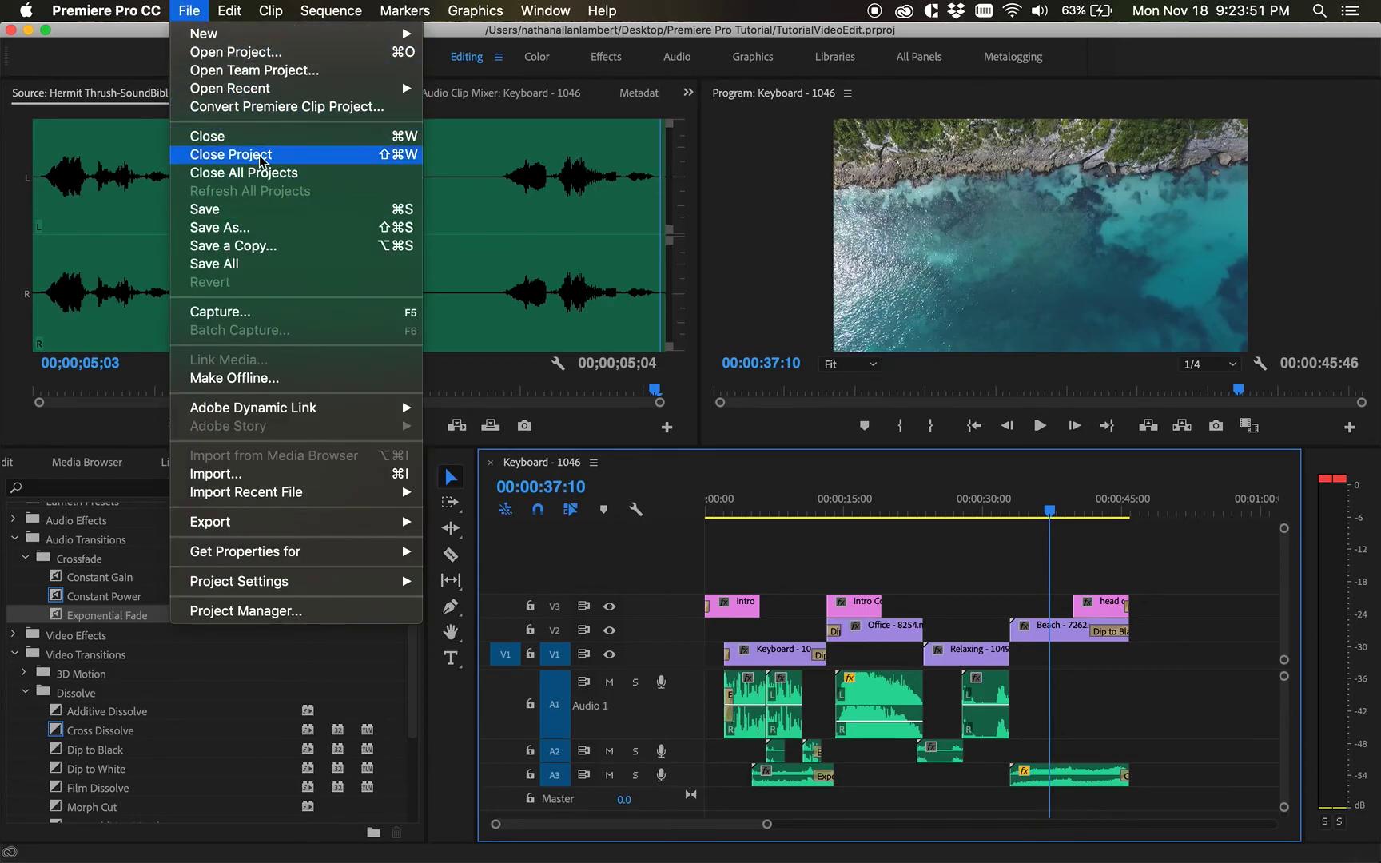
pyautogui.click(224, 158)
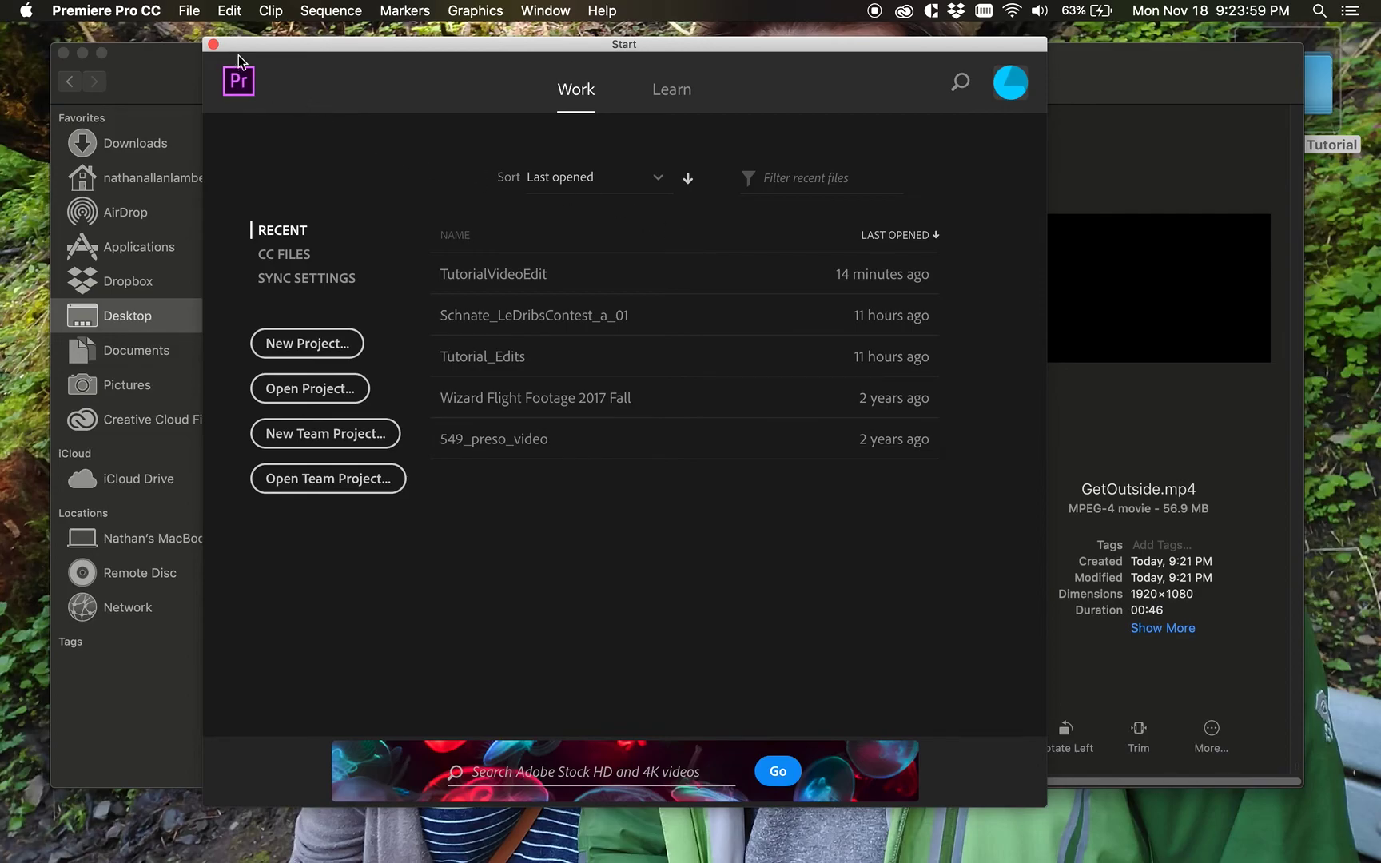
pyautogui.click(1060, 69)
pyautogui.click(528, 190)
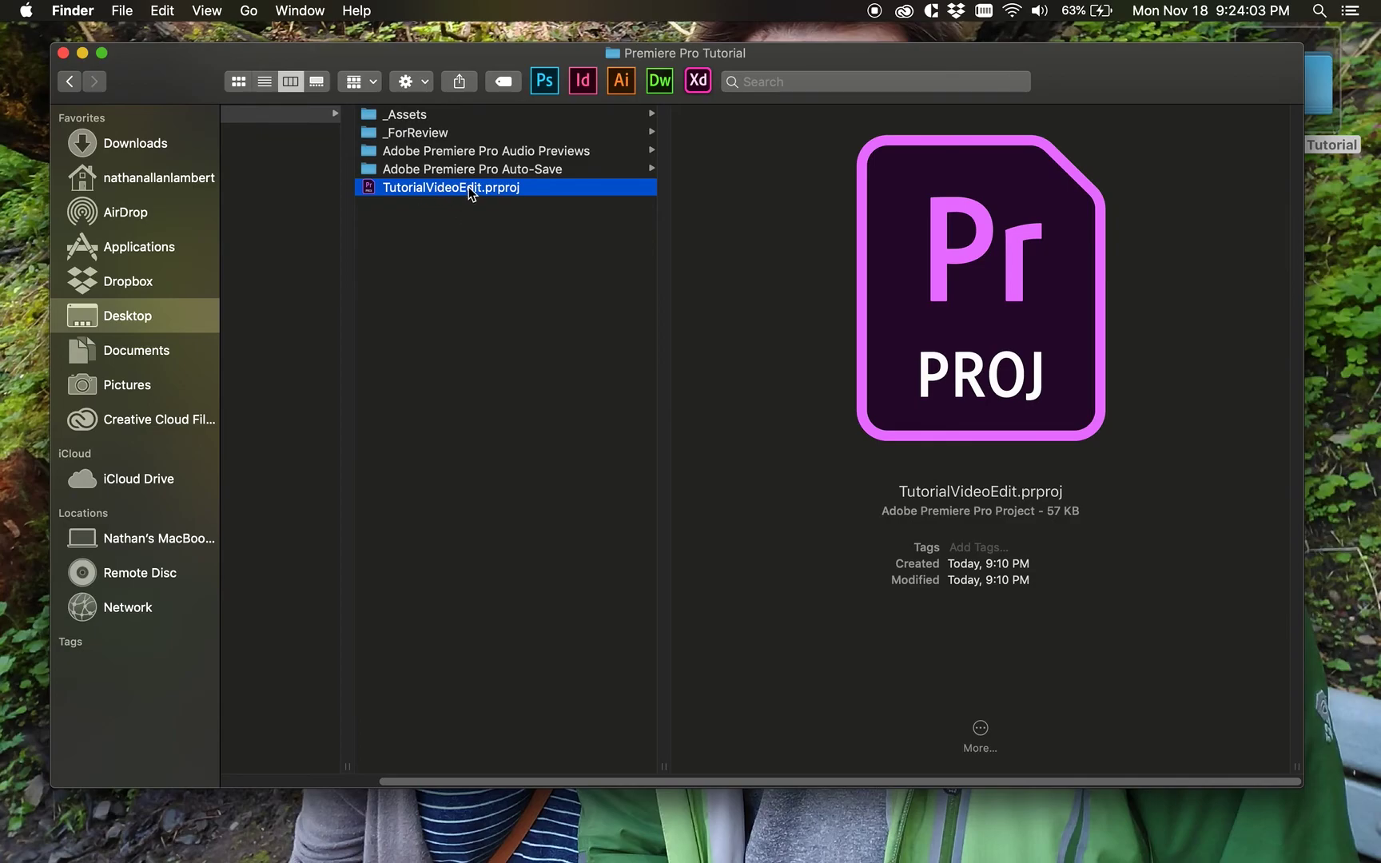
pyautogui.moveTo(481, 780); pyautogui.dragTo(391, 759)
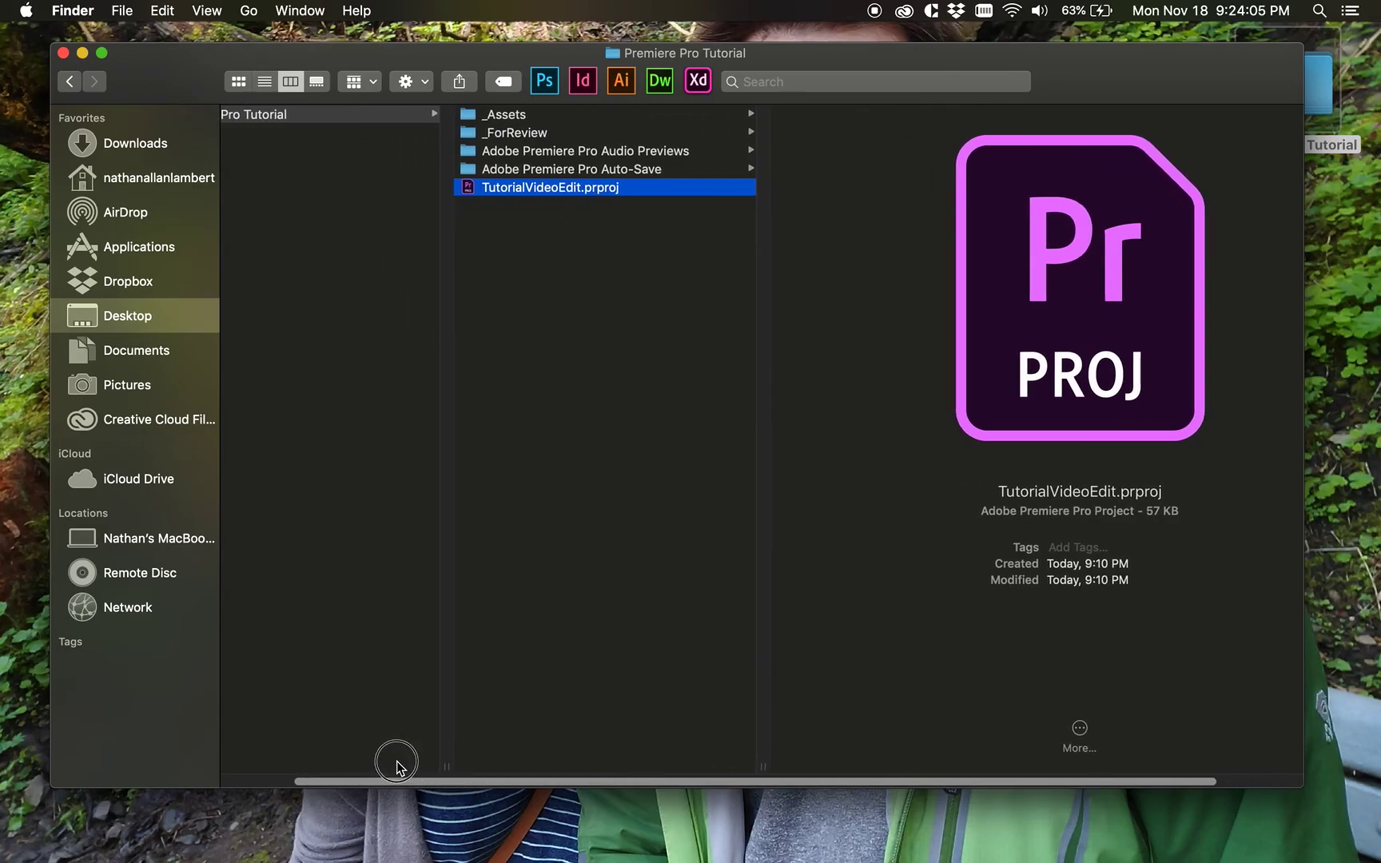
pyautogui.click(554, 195)
pyautogui.click(554, 194)
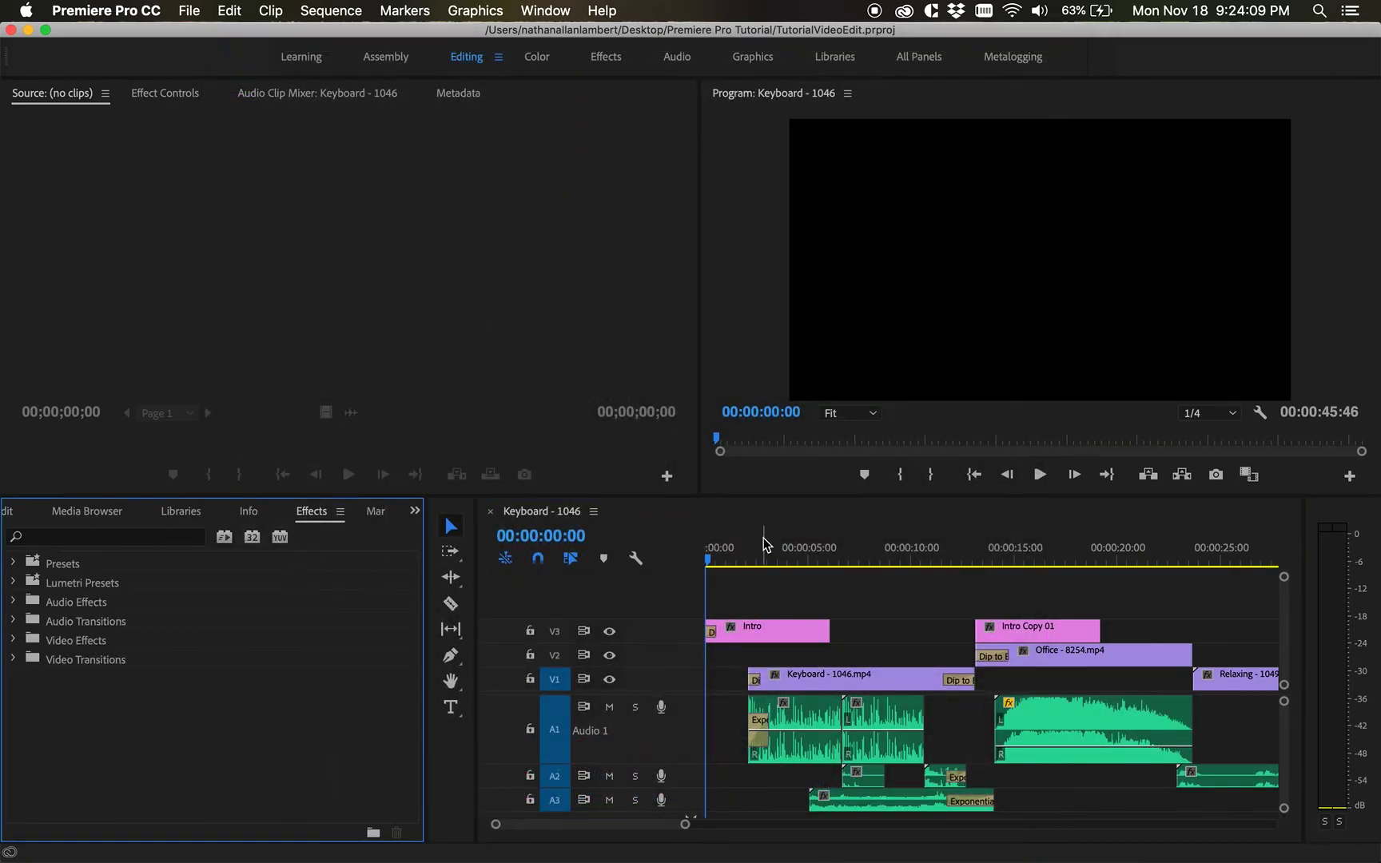
# Move the playhead to 00:00:04:35 and look through the media items stored in the TutorialVideoEdit project
pyautogui.moveTo(766, 552); pyautogui.dragTo(801, 551)
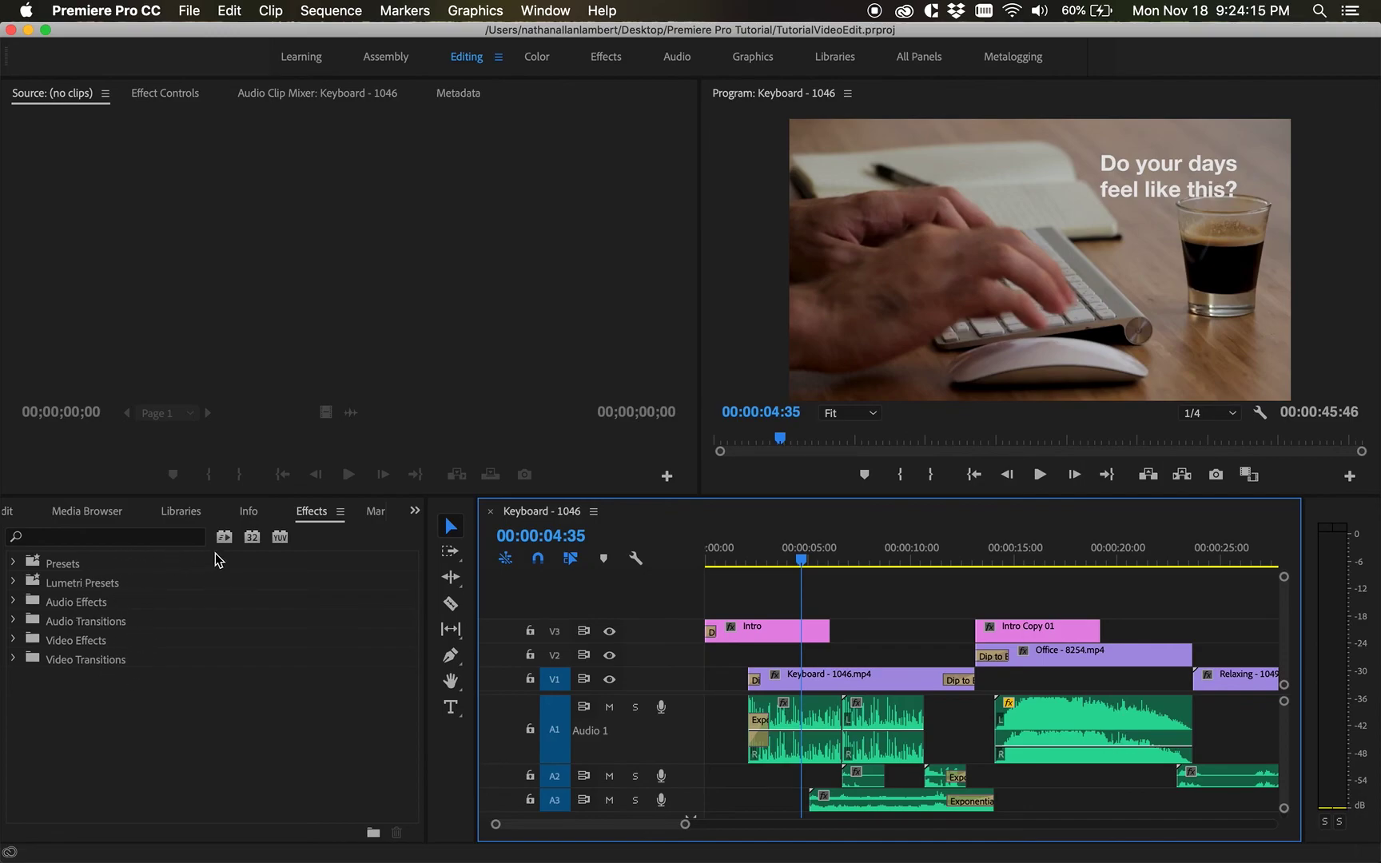
pyautogui.click(415, 510)
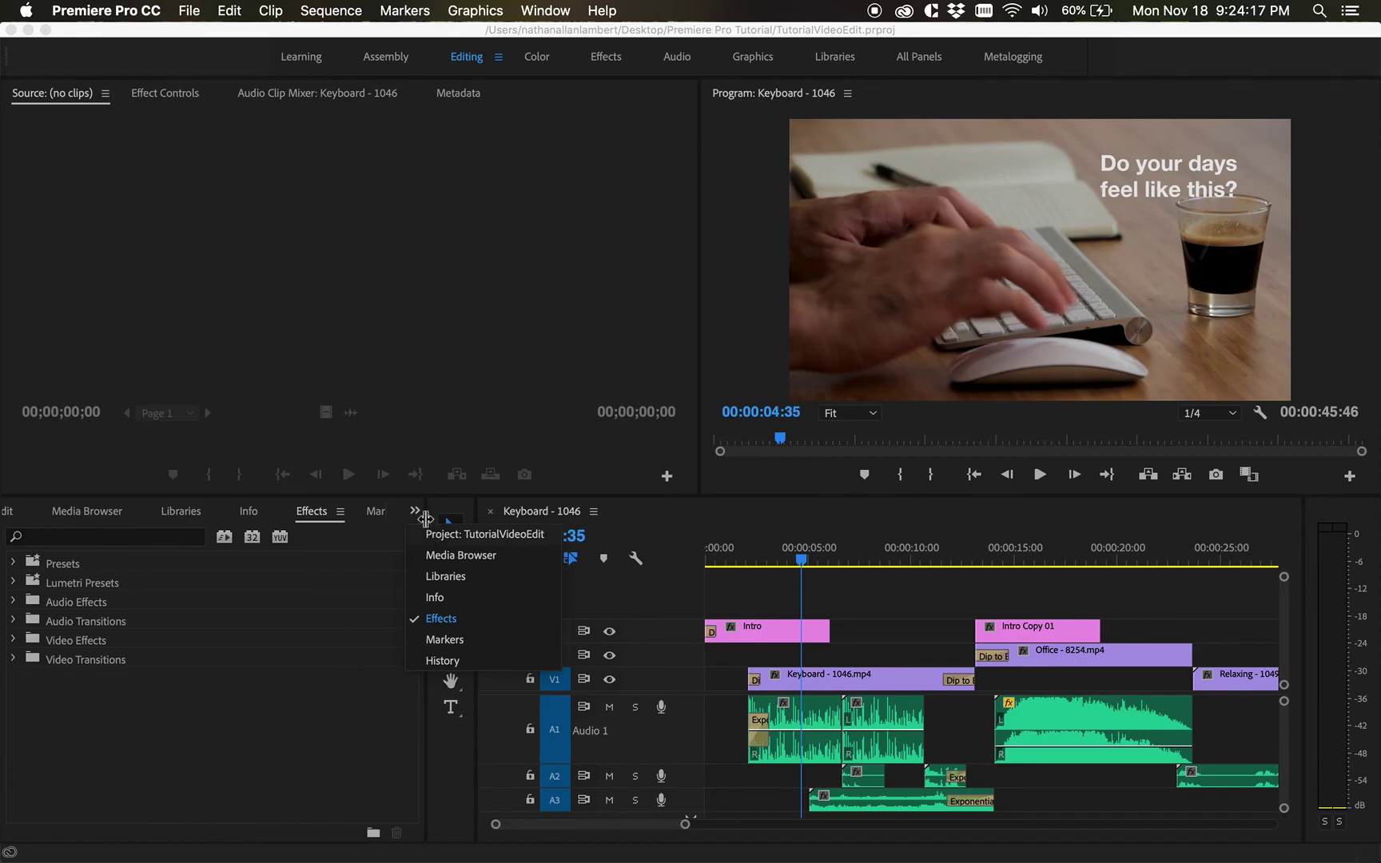
pyautogui.click(449, 535)
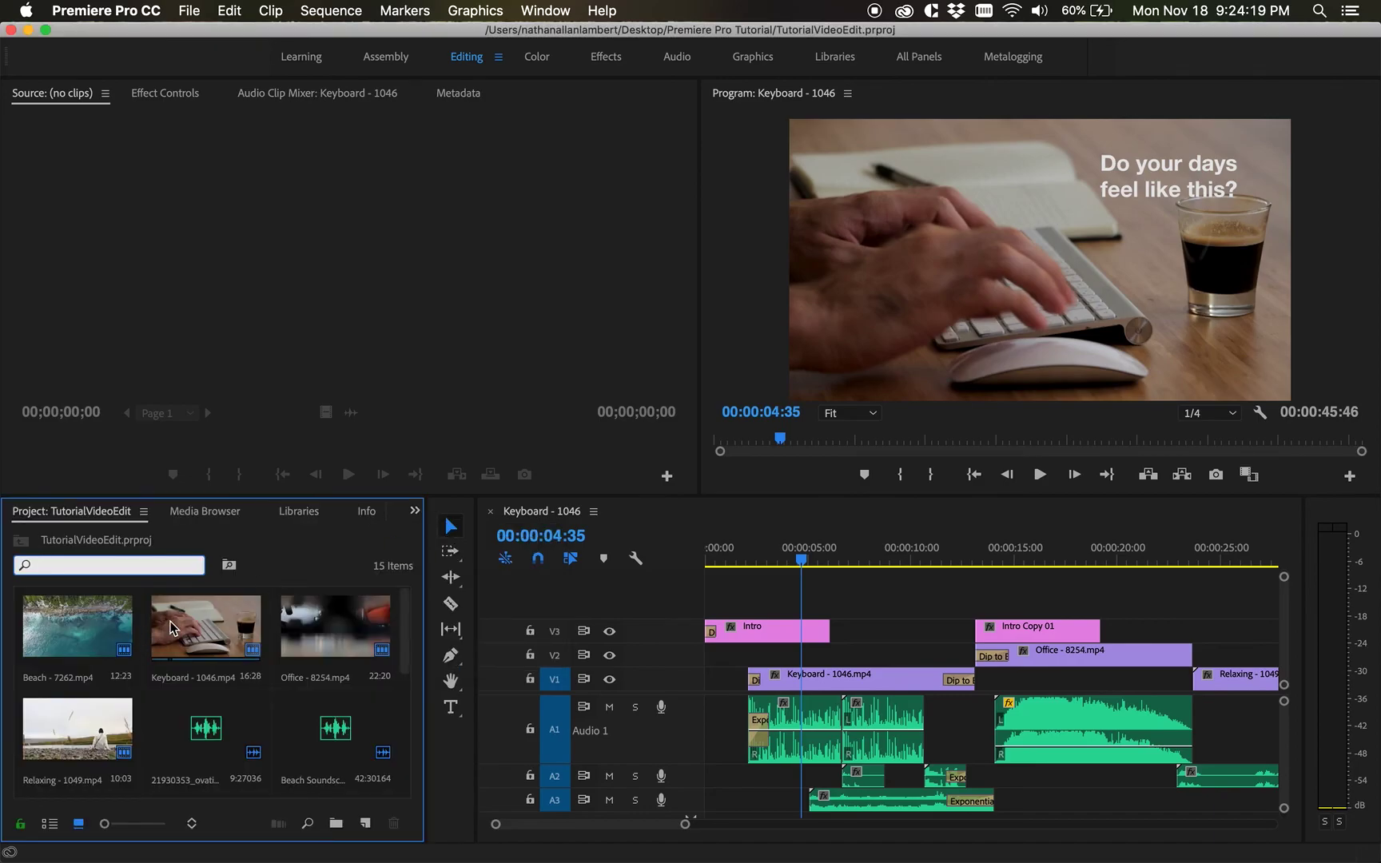
pyautogui.scroll(-4, 297, 647)
pyautogui.scroll(4, 297, 656)
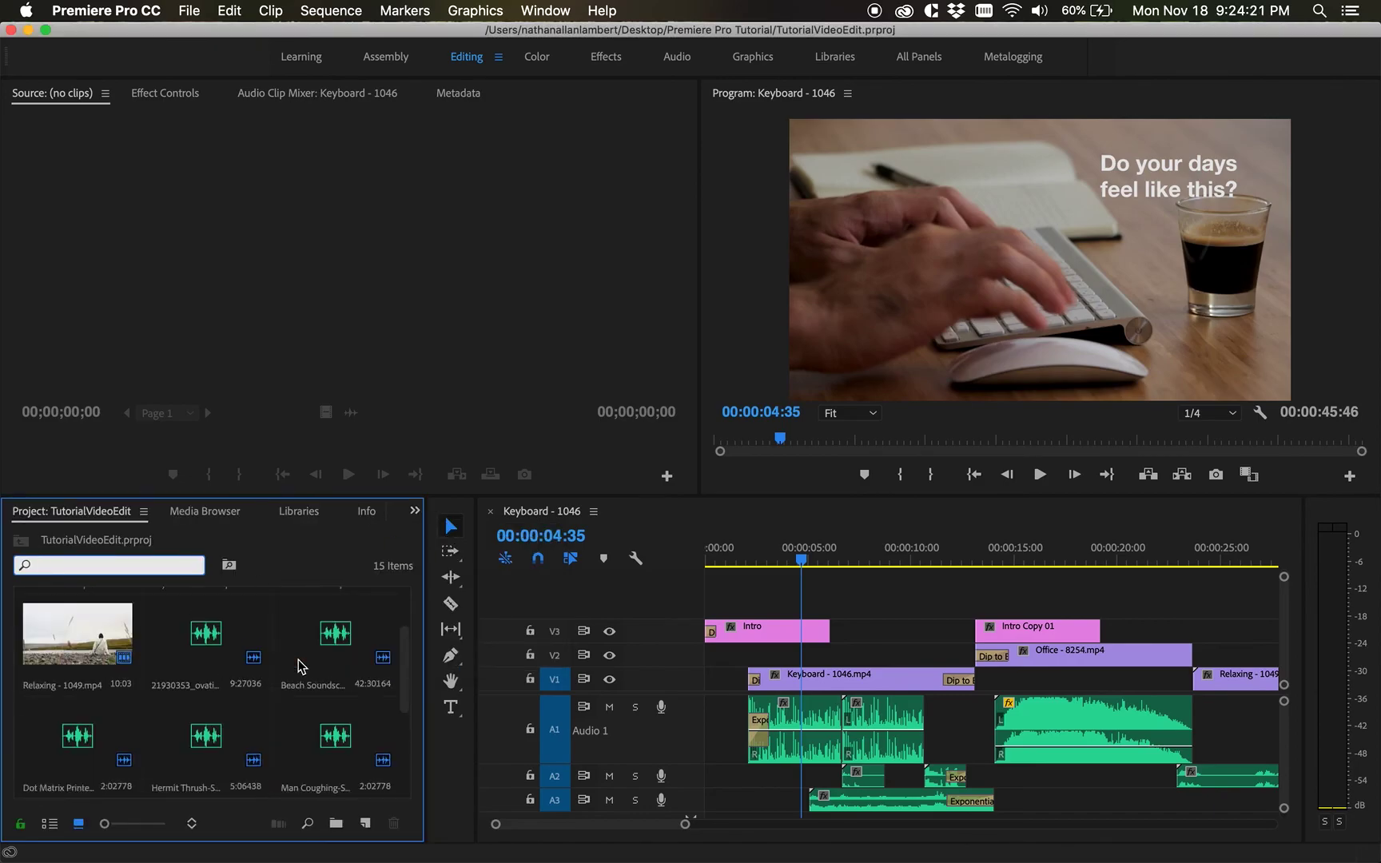
# Close the TutorialVideoEdit project
pyautogui.click(189, 10)
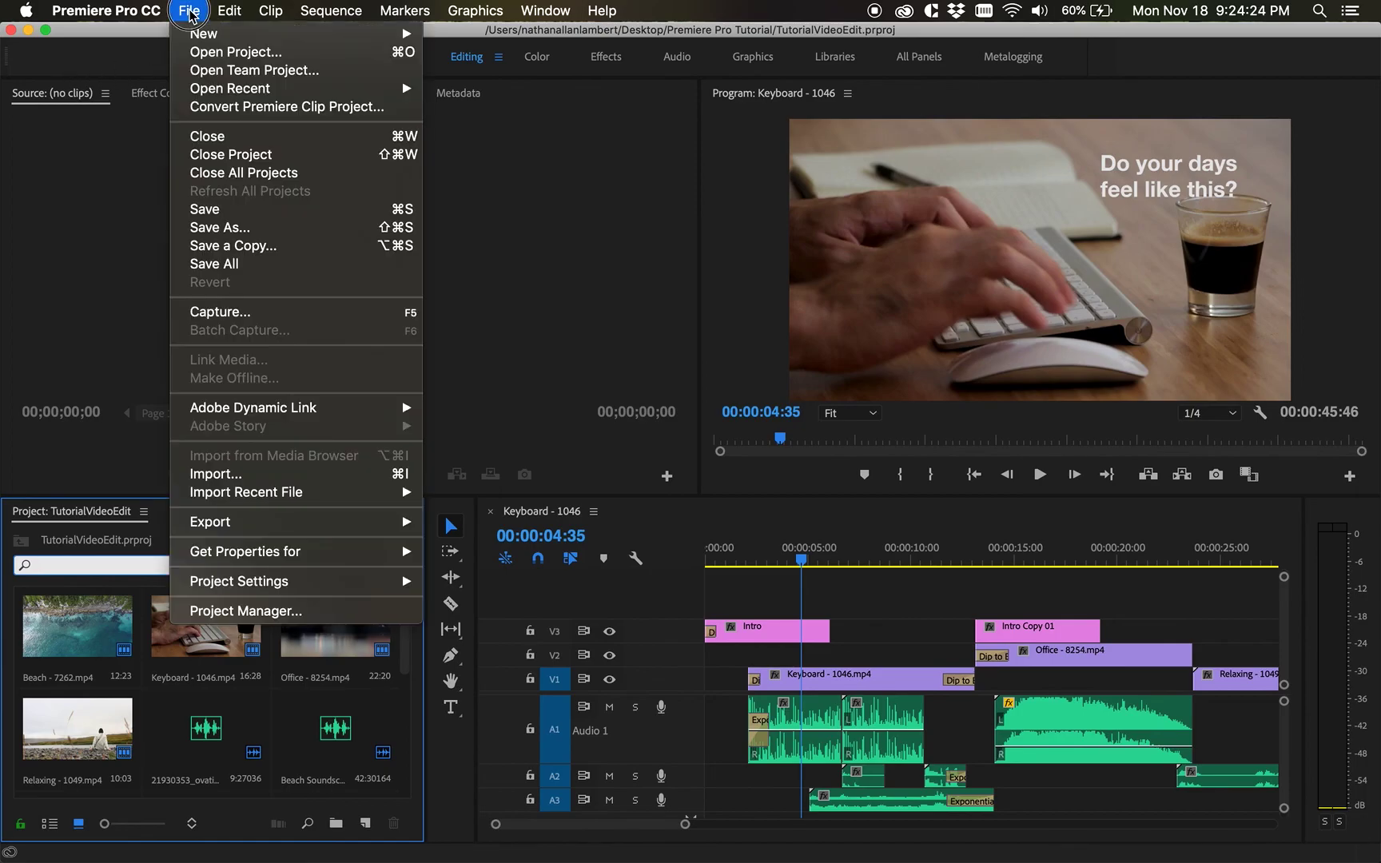
pyautogui.click(248, 152)
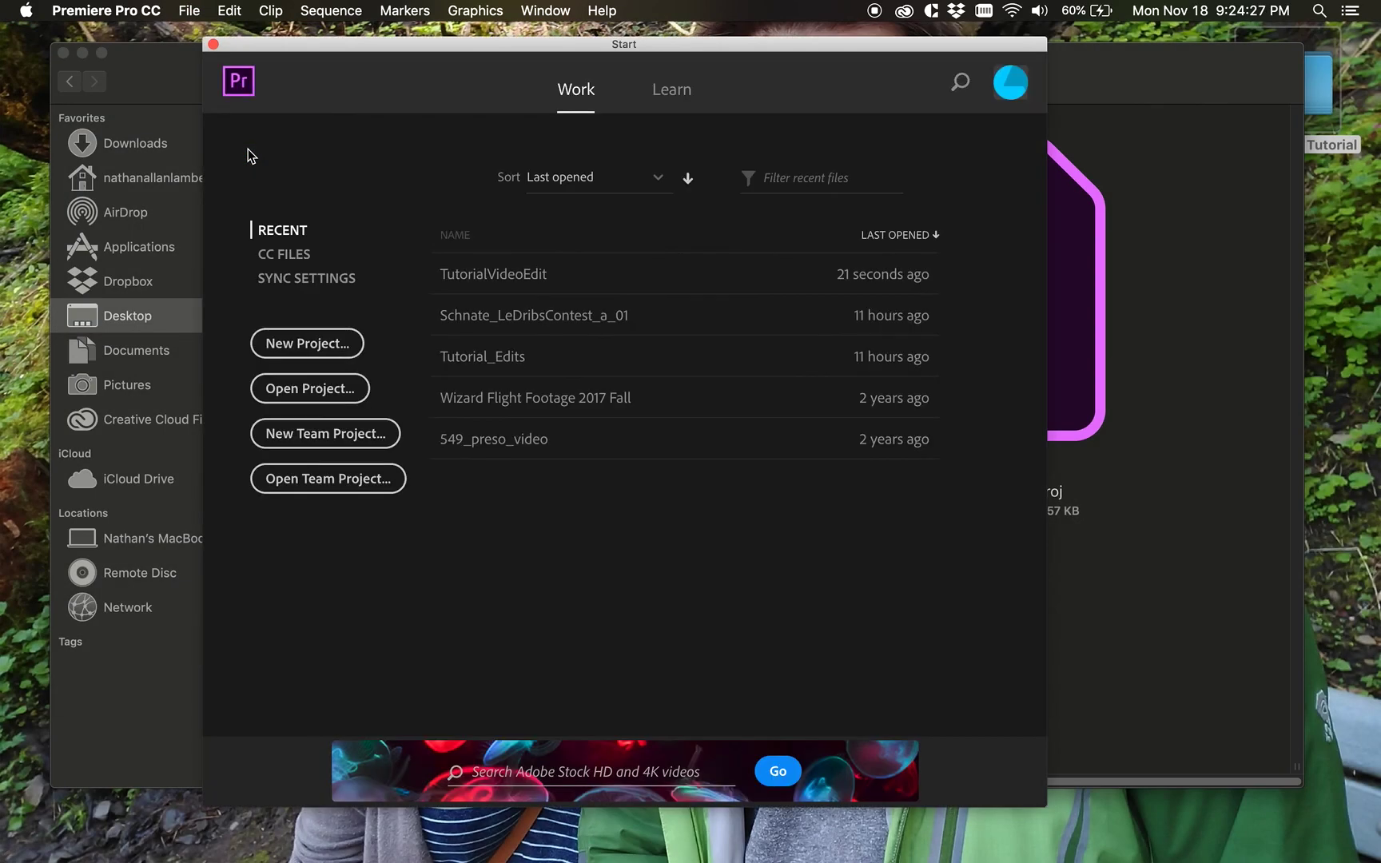